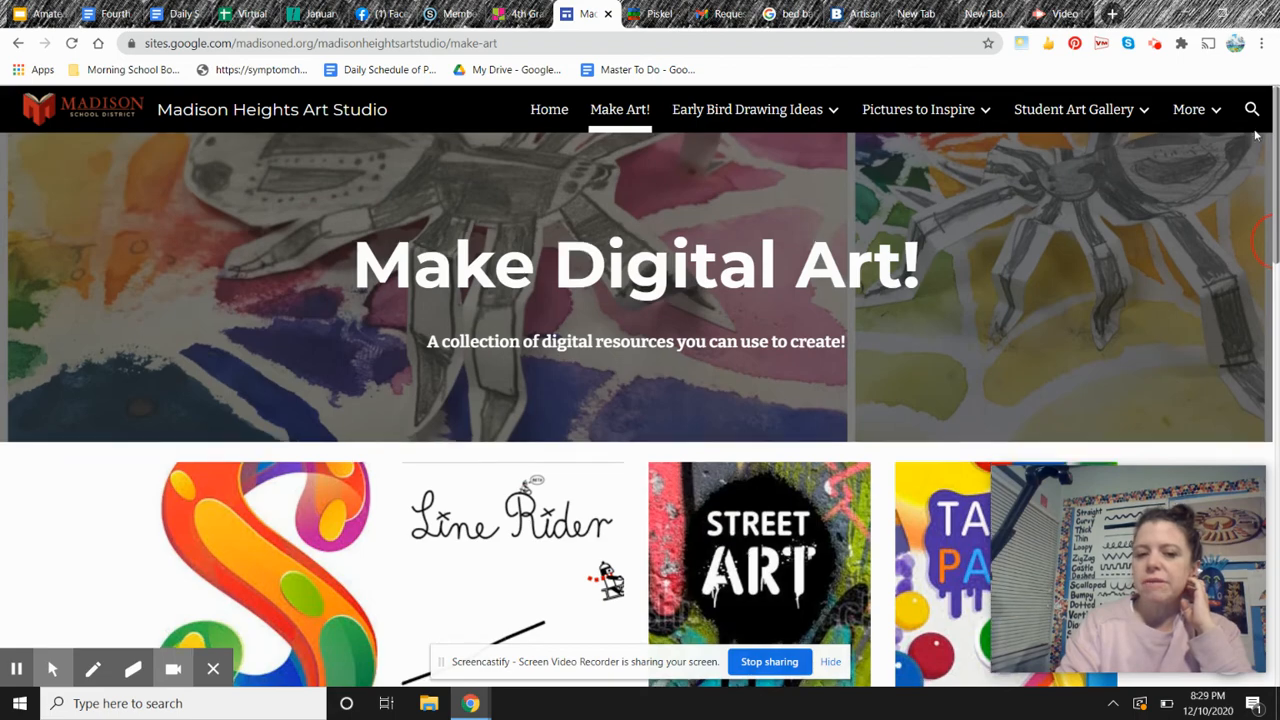
Open Piskel from the Make Digital Art resource page and create a new sprite.
{"action": "scroll", "coordinate": [1236, 423], "scroll_direction": "down", "scroll_amount": 1}
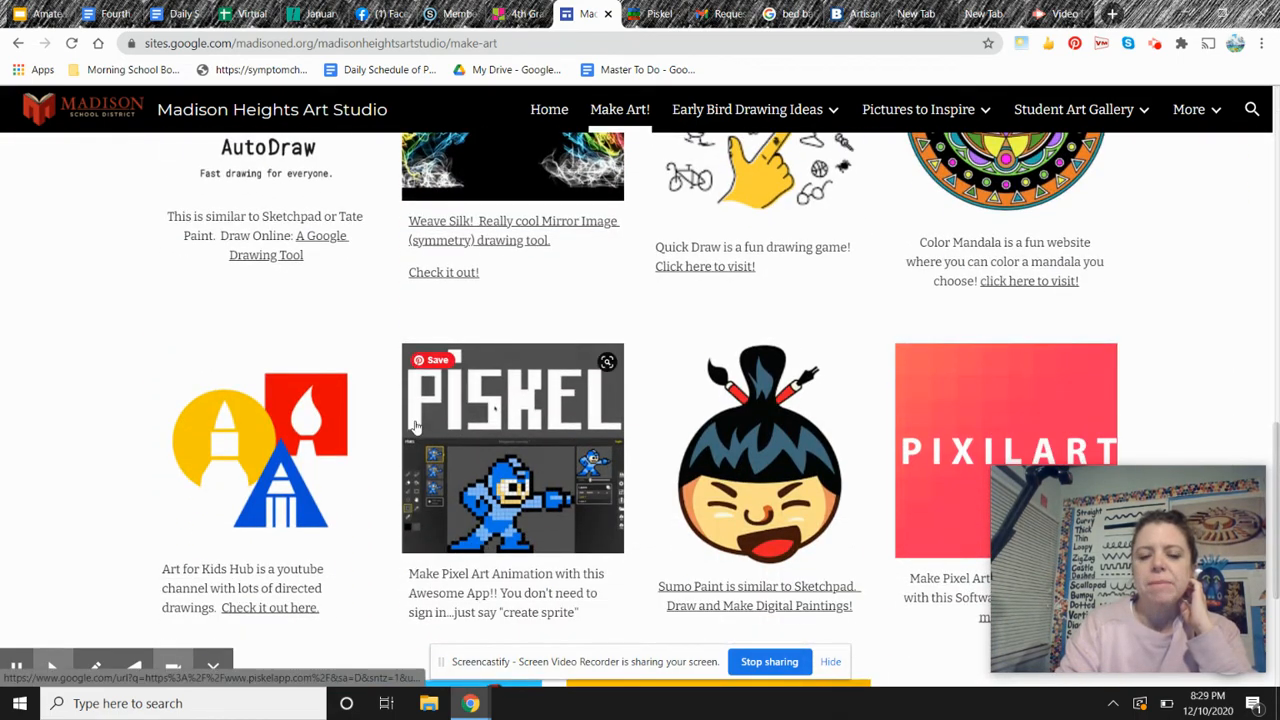
{"action": "left_click", "coordinate": [516, 442]}
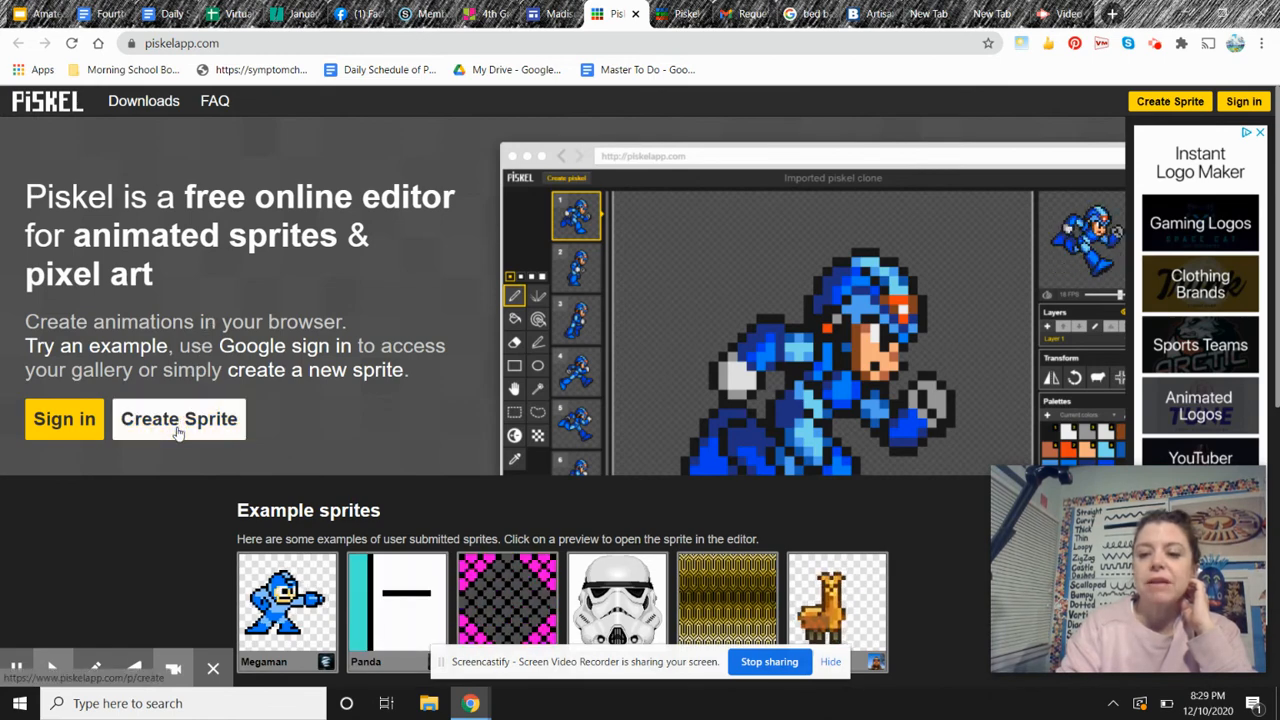
{"action": "left_click", "coordinate": [178, 432]}
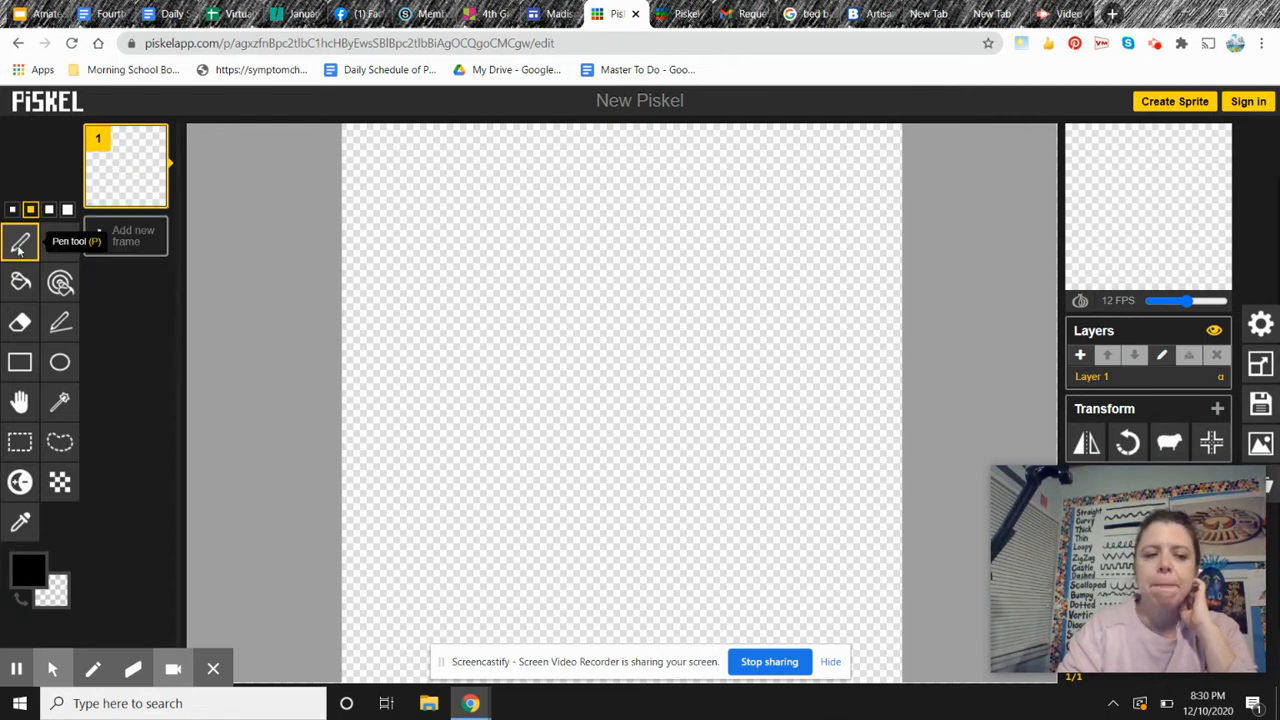
Draw black freehand pen strokes across the canvas using pen sizes of 2, 1, 3 and 4 pixels in turn.
{"action": "mouse_move", "coordinate": [386, 211]}
{"action": "left_mouse_down"}
{"action": "mouse_move", "coordinate": [453, 203]}
{"action": "mouse_move", "coordinate": [502, 274]}
{"action": "mouse_move", "coordinate": [503, 366]}
{"action": "mouse_move", "coordinate": [637, 278]}
{"action": "mouse_move", "coordinate": [705, 300]}
{"action": "mouse_move", "coordinate": [715, 354]}
{"action": "mouse_move", "coordinate": [787, 334]}
{"action": "mouse_move", "coordinate": [756, 175]}
{"action": "mouse_move", "coordinate": [853, 291]}
{"action": "mouse_move", "coordinate": [832, 356]}
{"action": "left_mouse_up"}
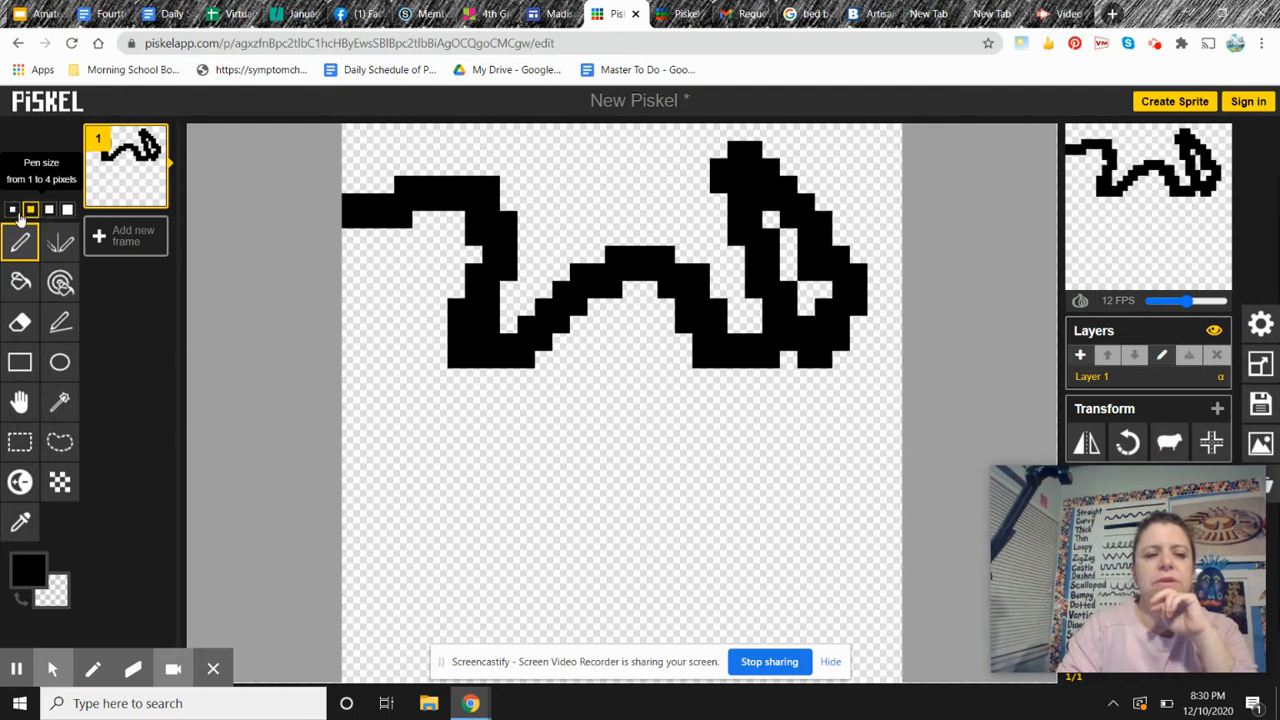
{"action": "left_click", "coordinate": [12, 210]}
{"action": "mouse_move", "coordinate": [367, 284]}
{"action": "left_mouse_down"}
{"action": "mouse_move", "coordinate": [472, 375]}
{"action": "mouse_move", "coordinate": [443, 450]}
{"action": "mouse_move", "coordinate": [486, 463]}
{"action": "mouse_move", "coordinate": [595, 420]}
{"action": "mouse_move", "coordinate": [680, 470]}
{"action": "mouse_move", "coordinate": [676, 550]}
{"action": "mouse_move", "coordinate": [751, 541]}
{"action": "mouse_move", "coordinate": [754, 492]}
{"action": "left_mouse_up"}
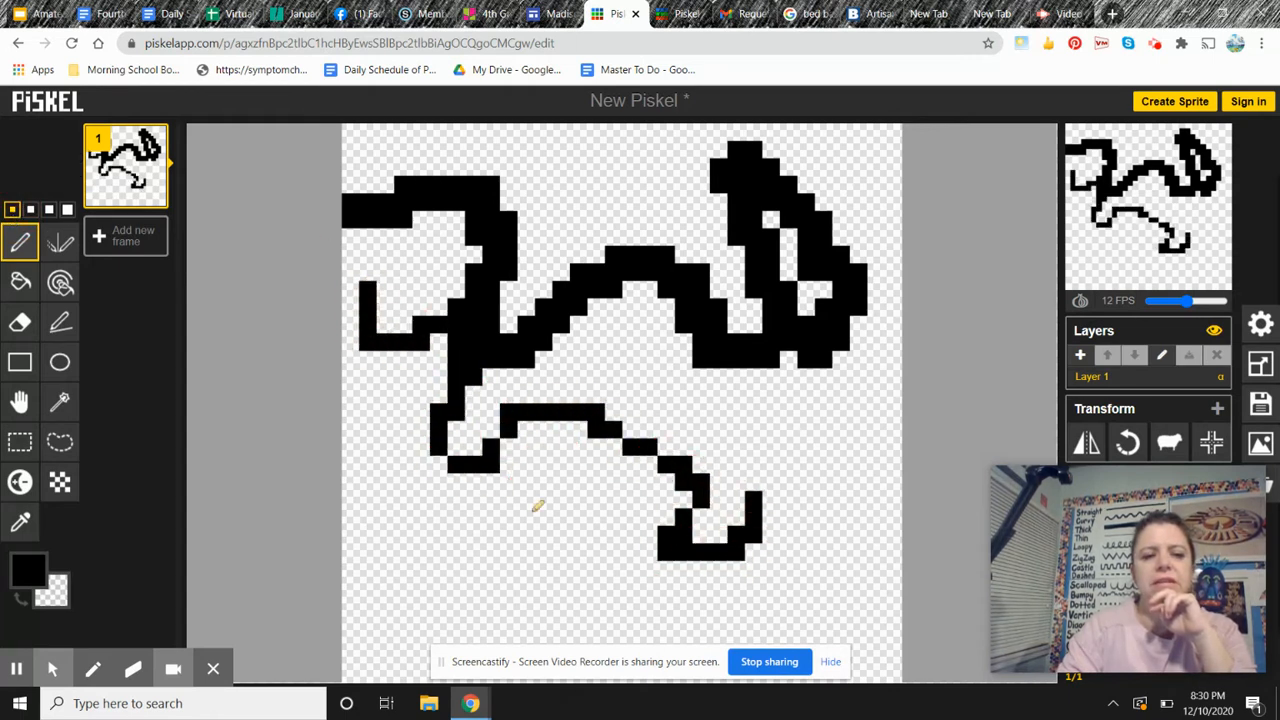
{"action": "left_click", "coordinate": [48, 210]}
{"action": "mouse_move", "coordinate": [386, 192]}
{"action": "left_mouse_down"}
{"action": "mouse_move", "coordinate": [567, 224]}
{"action": "mouse_move", "coordinate": [518, 448]}
{"action": "mouse_move", "coordinate": [592, 511]}
{"action": "mouse_move", "coordinate": [475, 545]}
{"action": "left_mouse_up"}
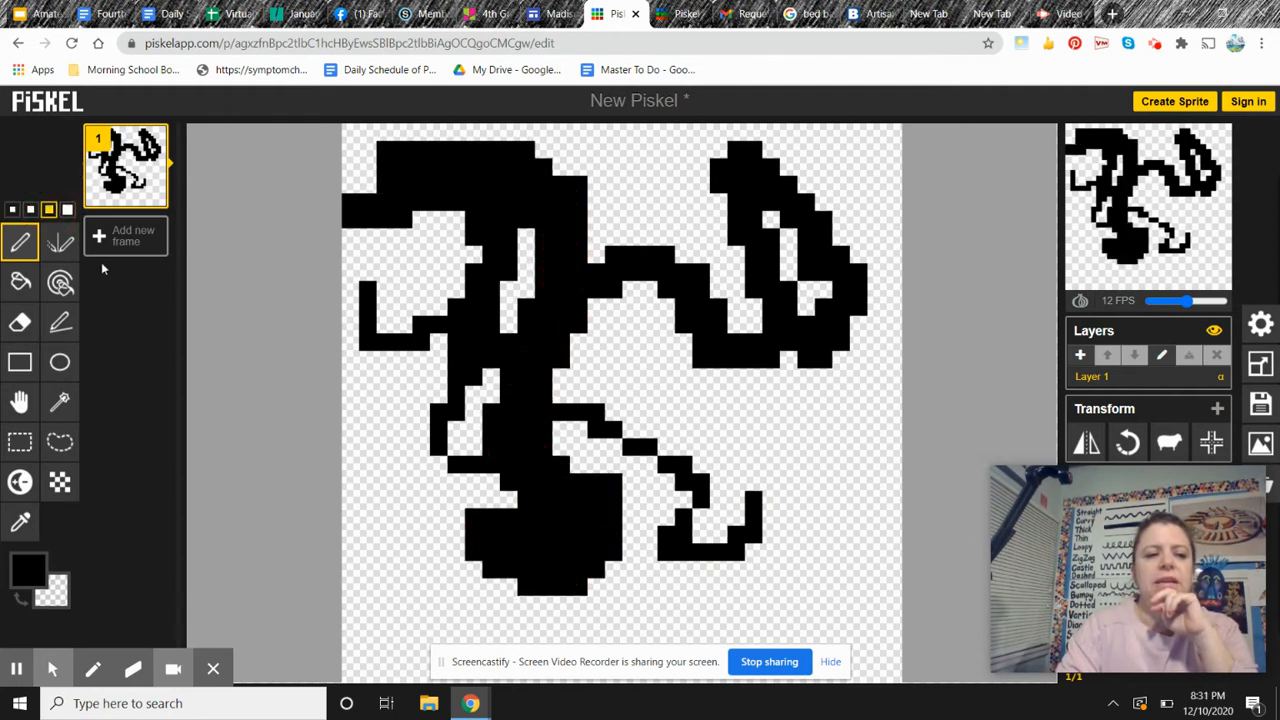
{"action": "left_click", "coordinate": [67, 209]}
{"action": "mouse_move", "coordinate": [670, 275]}
{"action": "left_mouse_down"}
{"action": "mouse_move", "coordinate": [801, 423]}
{"action": "mouse_move", "coordinate": [780, 520]}
{"action": "mouse_move", "coordinate": [580, 483]}
{"action": "mouse_move", "coordinate": [427, 503]}
{"action": "mouse_move", "coordinate": [386, 405]}
{"action": "mouse_move", "coordinate": [621, 310]}
{"action": "mouse_move", "coordinate": [612, 329]}
{"action": "mouse_move", "coordinate": [815, 193]}
{"action": "mouse_move", "coordinate": [874, 221]}
{"action": "mouse_move", "coordinate": [888, 457]}
{"action": "left_mouse_up"}
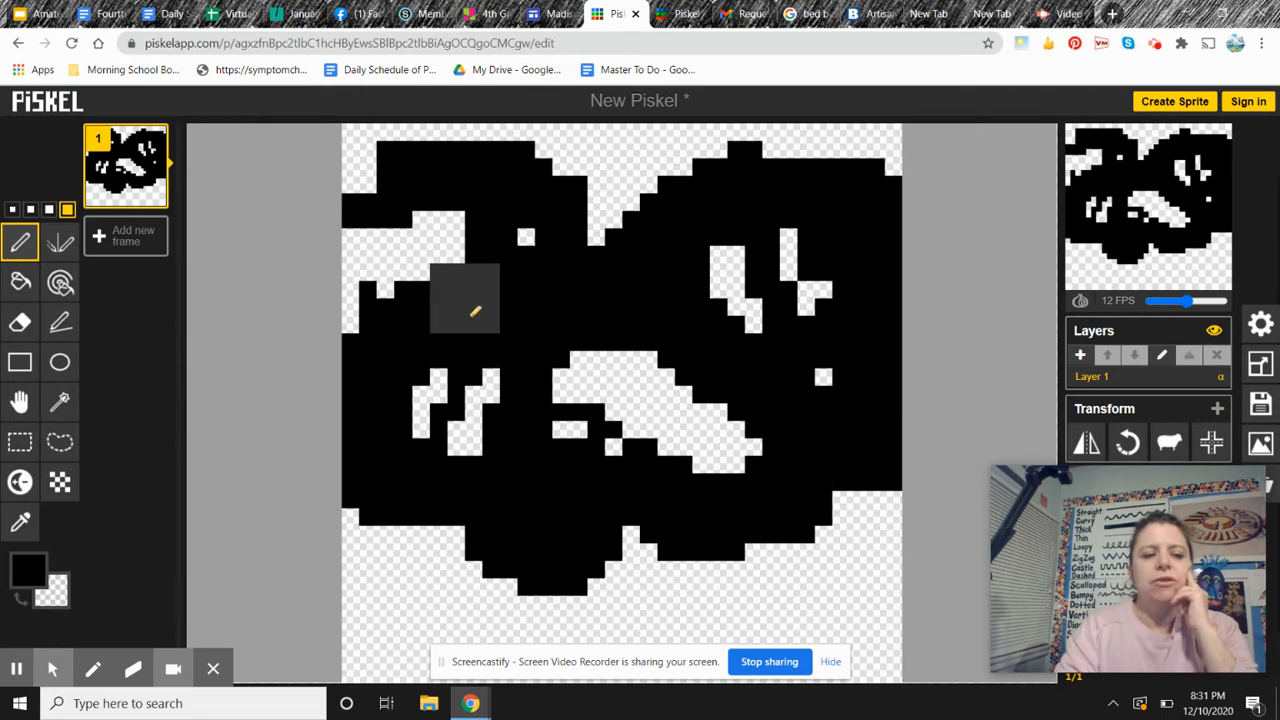
Erase all the black strokes from the canvas, trying both the 1-pixel and 4-pixel eraser sizes.
{"action": "left_click", "coordinate": [20, 321]}
{"action": "mouse_move", "coordinate": [514, 186]}
{"action": "left_mouse_down"}
{"action": "mouse_move", "coordinate": [584, 297]}
{"action": "mouse_move", "coordinate": [557, 489]}
{"action": "mouse_move", "coordinate": [506, 494]}
{"action": "left_mouse_up"}
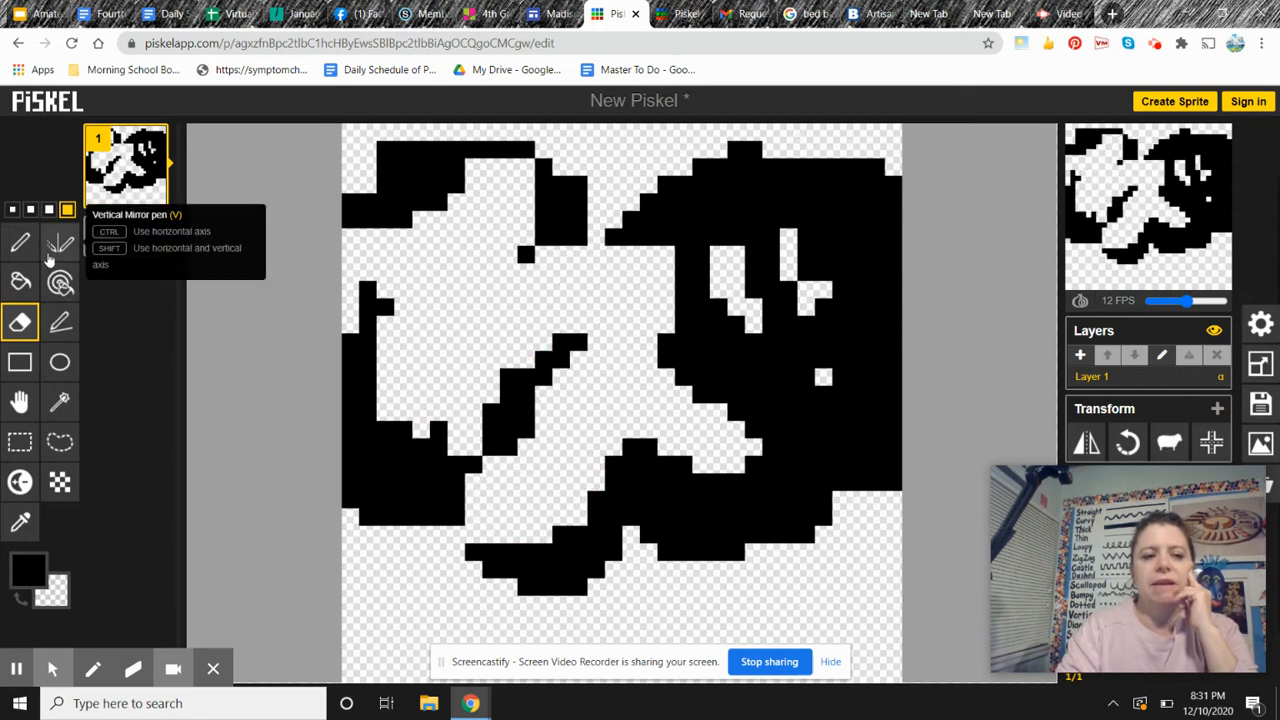
{"action": "mouse_move", "coordinate": [520, 233]}
{"action": "left_mouse_down"}
{"action": "mouse_move", "coordinate": [477, 450]}
{"action": "mouse_move", "coordinate": [475, 557]}
{"action": "mouse_move", "coordinate": [371, 311]}
{"action": "left_mouse_up"}
{"action": "mouse_move", "coordinate": [492, 380]}
{"action": "left_mouse_down"}
{"action": "mouse_move", "coordinate": [543, 409]}
{"action": "mouse_move", "coordinate": [565, 535]}
{"action": "left_mouse_up"}
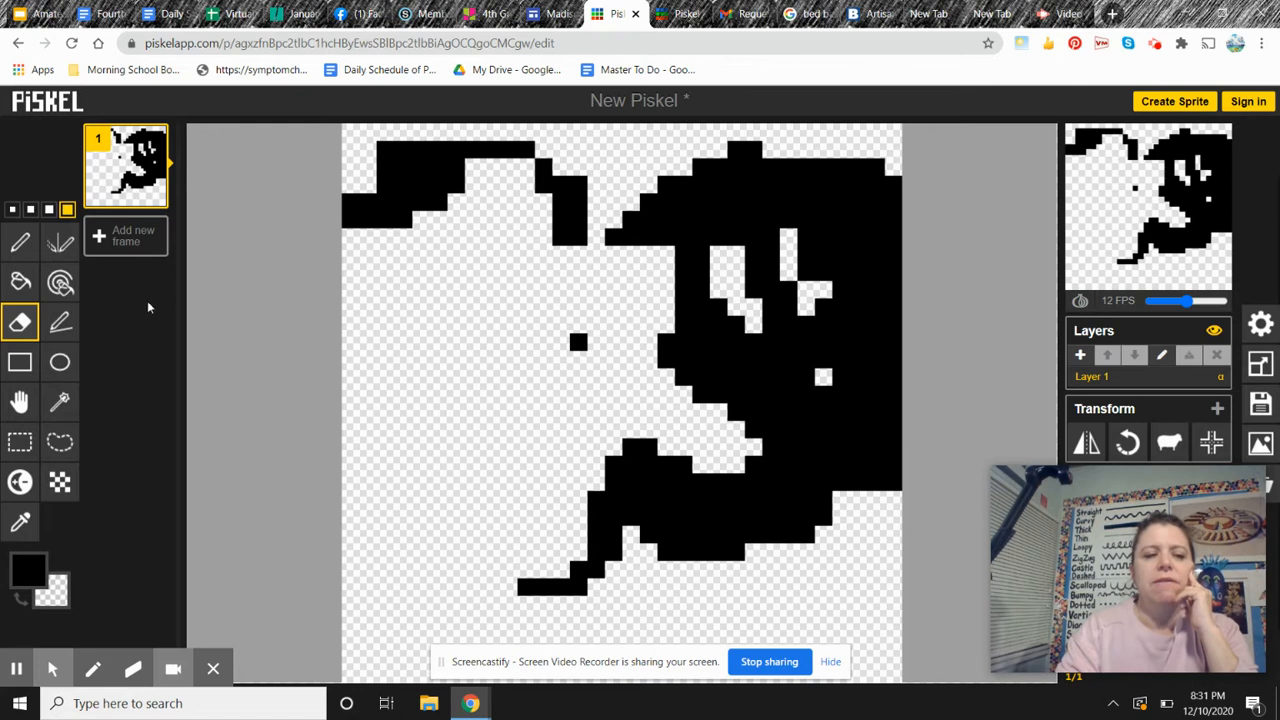
{"action": "left_click", "coordinate": [12, 209]}
{"action": "mouse_move", "coordinate": [785, 212]}
{"action": "left_mouse_down"}
{"action": "mouse_move", "coordinate": [763, 252]}
{"action": "mouse_move", "coordinate": [848, 377]}
{"action": "mouse_move", "coordinate": [796, 443]}
{"action": "mouse_move", "coordinate": [794, 485]}
{"action": "mouse_move", "coordinate": [757, 538]}
{"action": "mouse_move", "coordinate": [661, 507]}
{"action": "mouse_move", "coordinate": [628, 422]}
{"action": "mouse_move", "coordinate": [635, 480]}
{"action": "left_mouse_up"}
{"action": "left_click", "coordinate": [67, 209]}
{"action": "mouse_move", "coordinate": [415, 157]}
{"action": "left_mouse_down"}
{"action": "mouse_move", "coordinate": [342, 176]}
{"action": "mouse_move", "coordinate": [575, 181]}
{"action": "mouse_move", "coordinate": [491, 176]}
{"action": "mouse_move", "coordinate": [595, 374]}
{"action": "mouse_move", "coordinate": [602, 117]}
{"action": "mouse_move", "coordinate": [761, 368]}
{"action": "mouse_move", "coordinate": [739, 344]}
{"action": "mouse_move", "coordinate": [771, 281]}
{"action": "mouse_move", "coordinate": [732, 188]}
{"action": "mouse_move", "coordinate": [784, 103]}
{"action": "mouse_move", "coordinate": [860, 288]}
{"action": "mouse_move", "coordinate": [814, 507]}
{"action": "mouse_move", "coordinate": [898, 367]}
{"action": "mouse_move", "coordinate": [897, 481]}
{"action": "mouse_move", "coordinate": [891, 164]}
{"action": "mouse_move", "coordinate": [799, 330]}
{"action": "mouse_move", "coordinate": [786, 331]}
{"action": "mouse_move", "coordinate": [753, 547]}
{"action": "mouse_move", "coordinate": [690, 429]}
{"action": "mouse_move", "coordinate": [669, 471]}
{"action": "mouse_move", "coordinate": [652, 459]}
{"action": "mouse_move", "coordinate": [646, 482]}
{"action": "mouse_move", "coordinate": [644, 466]}
{"action": "mouse_move", "coordinate": [529, 628]}
{"action": "mouse_move", "coordinate": [517, 517]}
{"action": "left_mouse_up"}
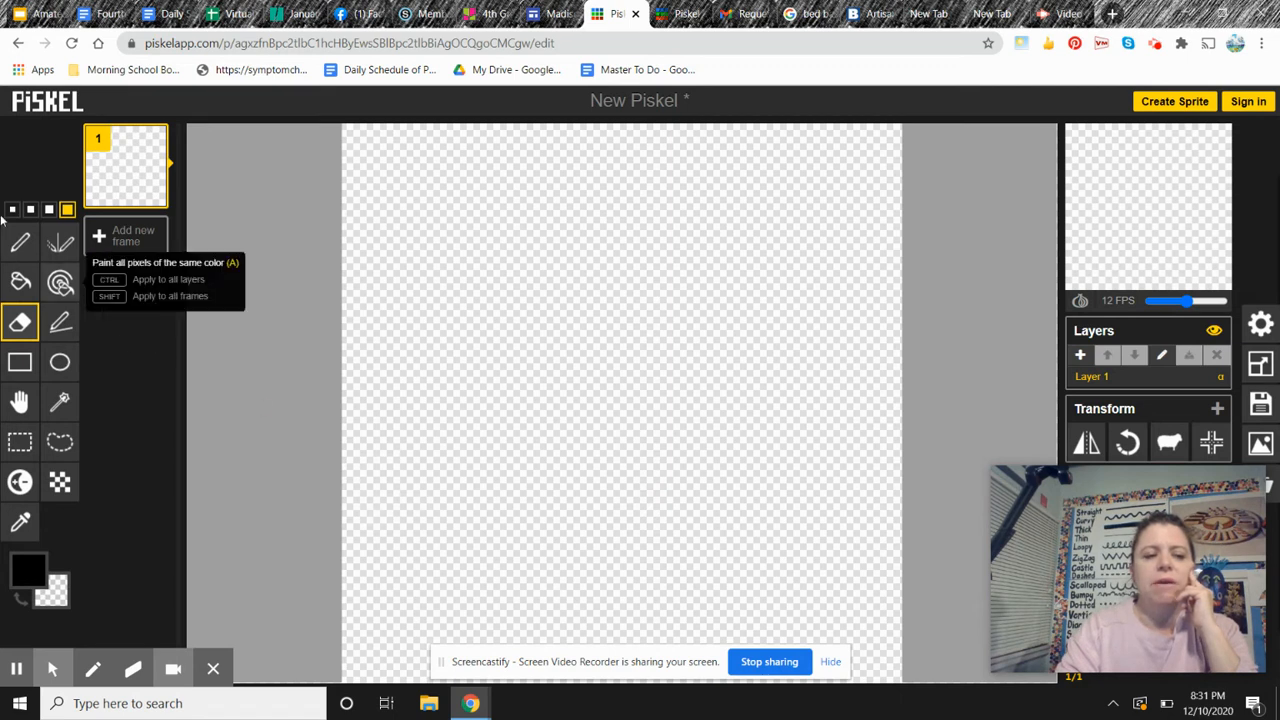
Draw a thick black S-shaped stroke and a closed loop in the canvas's upper right with the 4-pixel pen.
{"action": "left_click", "coordinate": [36, 254]}
{"action": "mouse_move", "coordinate": [417, 191]}
{"action": "left_mouse_down"}
{"action": "mouse_move", "coordinate": [536, 194]}
{"action": "mouse_move", "coordinate": [562, 436]}
{"action": "mouse_move", "coordinate": [668, 458]}
{"action": "mouse_move", "coordinate": [796, 404]}
{"action": "left_mouse_up"}
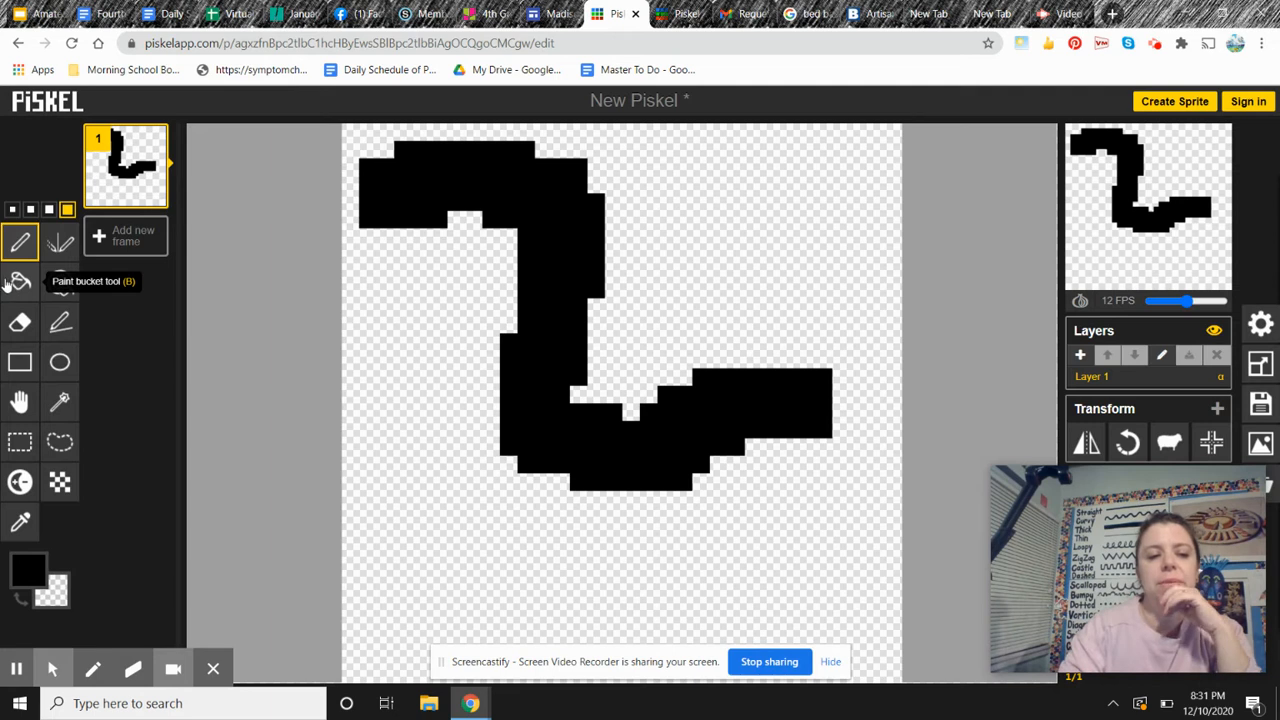
{"action": "mouse_move", "coordinate": [752, 240]}
{"action": "left_mouse_down"}
{"action": "mouse_move", "coordinate": [689, 215]}
{"action": "mouse_move", "coordinate": [771, 135]}
{"action": "mouse_move", "coordinate": [882, 186]}
{"action": "mouse_move", "coordinate": [878, 257]}
{"action": "mouse_move", "coordinate": [772, 260]}
{"action": "left_mouse_up"}
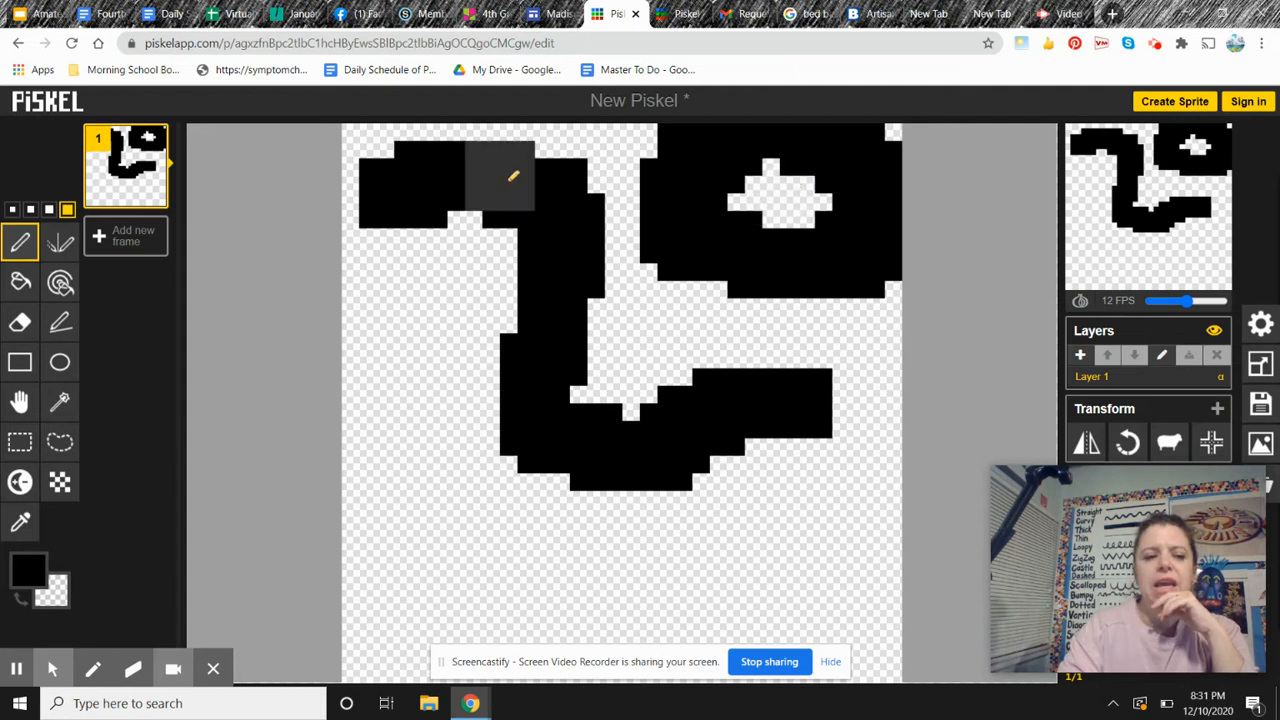
Fill the background, the small corner gap and the inside of the loop with black using the paint bucket.
{"action": "left_click", "coordinate": [14, 288]}
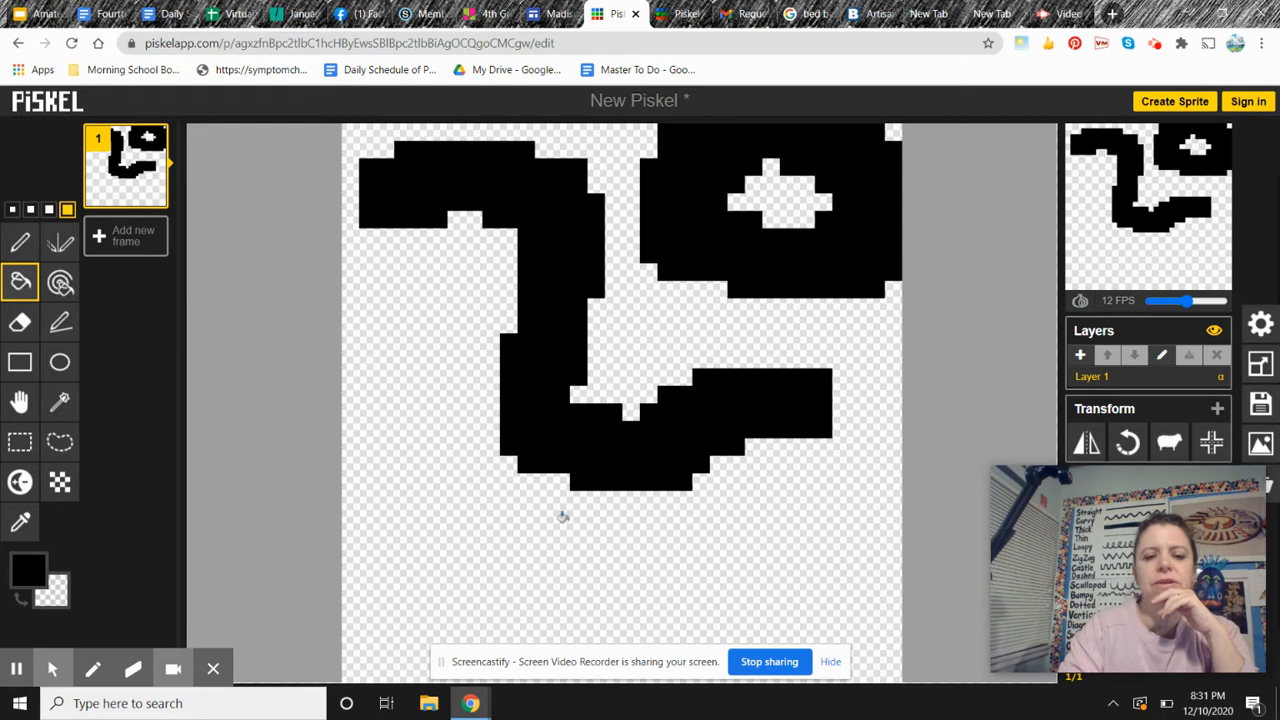
{"action": "left_click", "coordinate": [429, 507]}
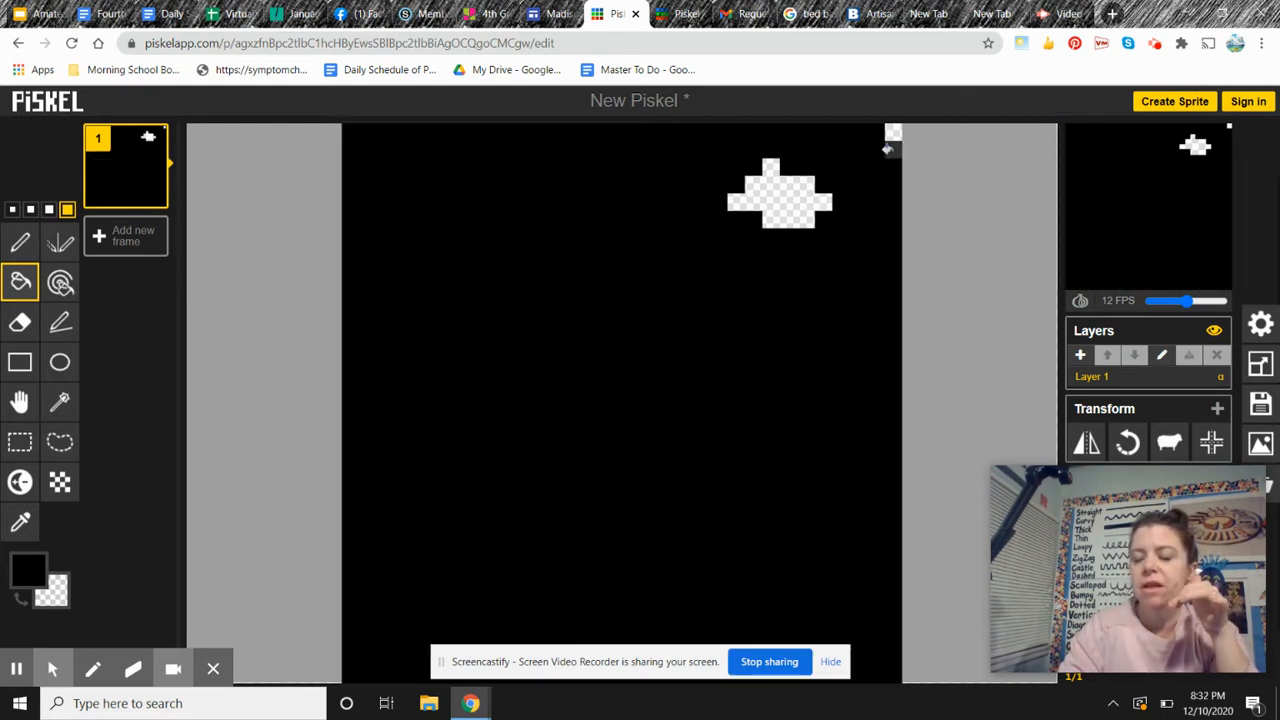
{"action": "left_click", "coordinate": [888, 135]}
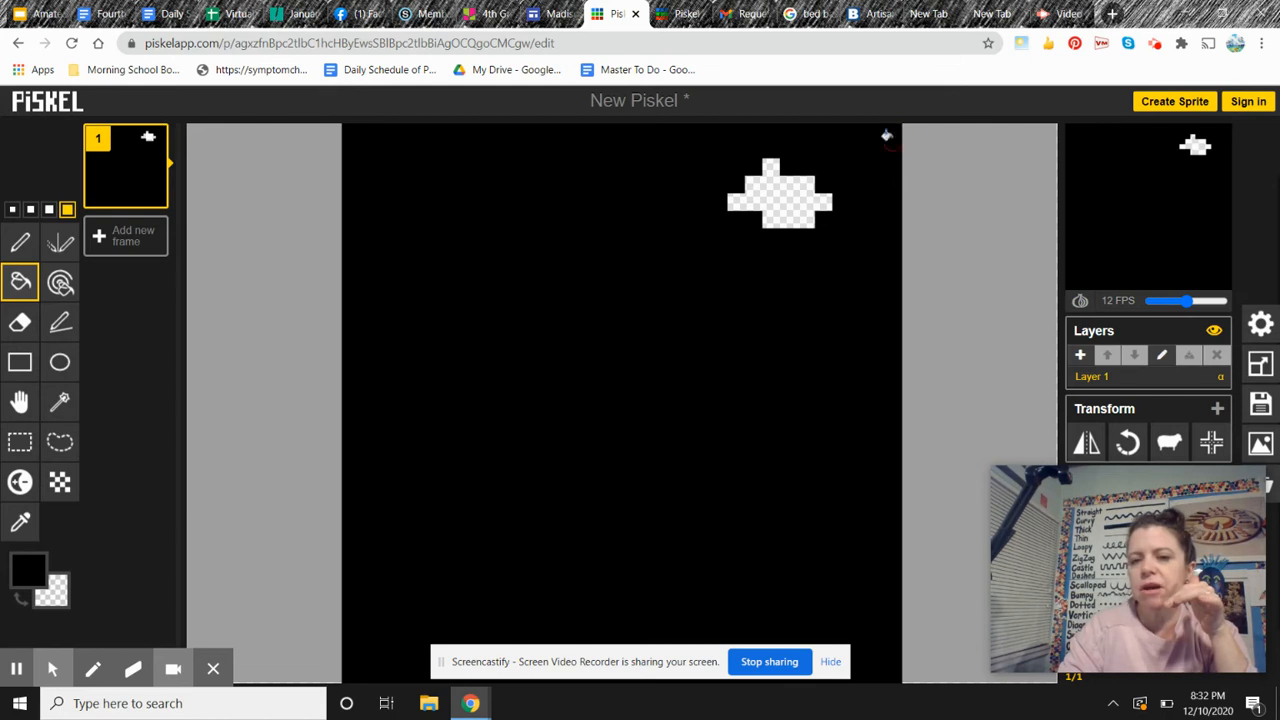
{"action": "left_click", "coordinate": [791, 207]}
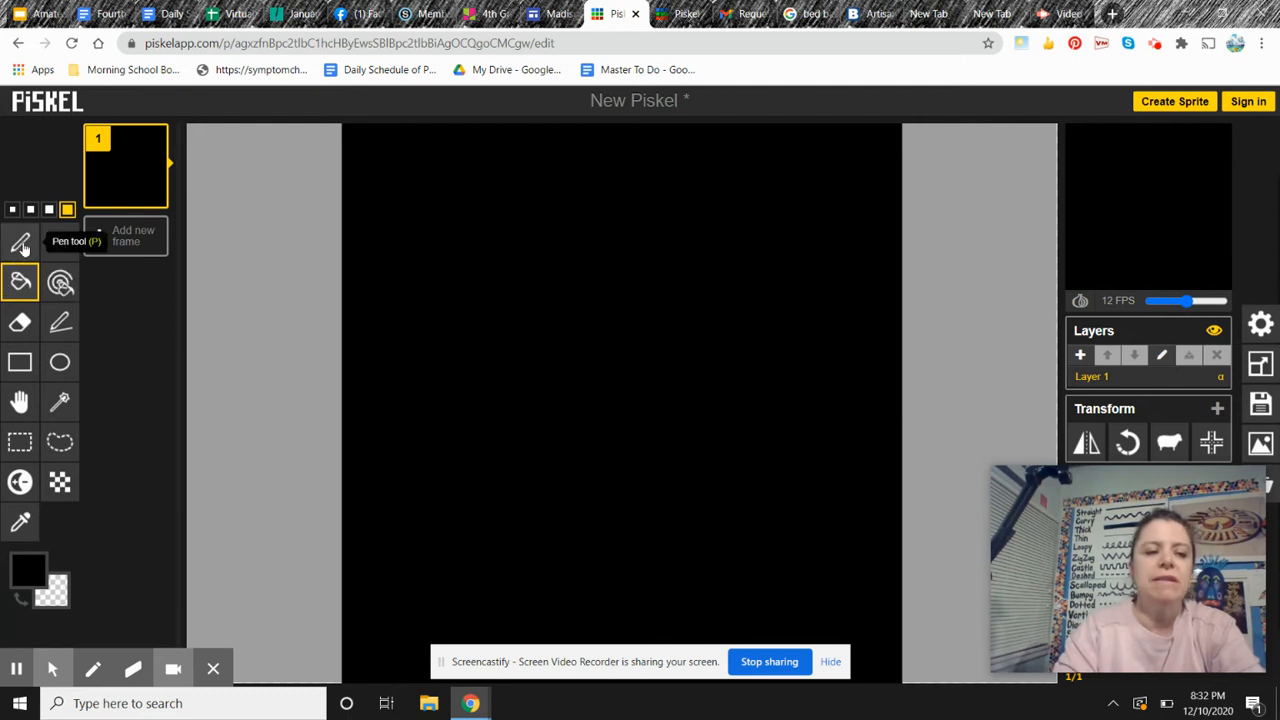
{"action": "left_click", "coordinate": [22, 246]}
{"action": "left_click", "coordinate": [14, 330]}
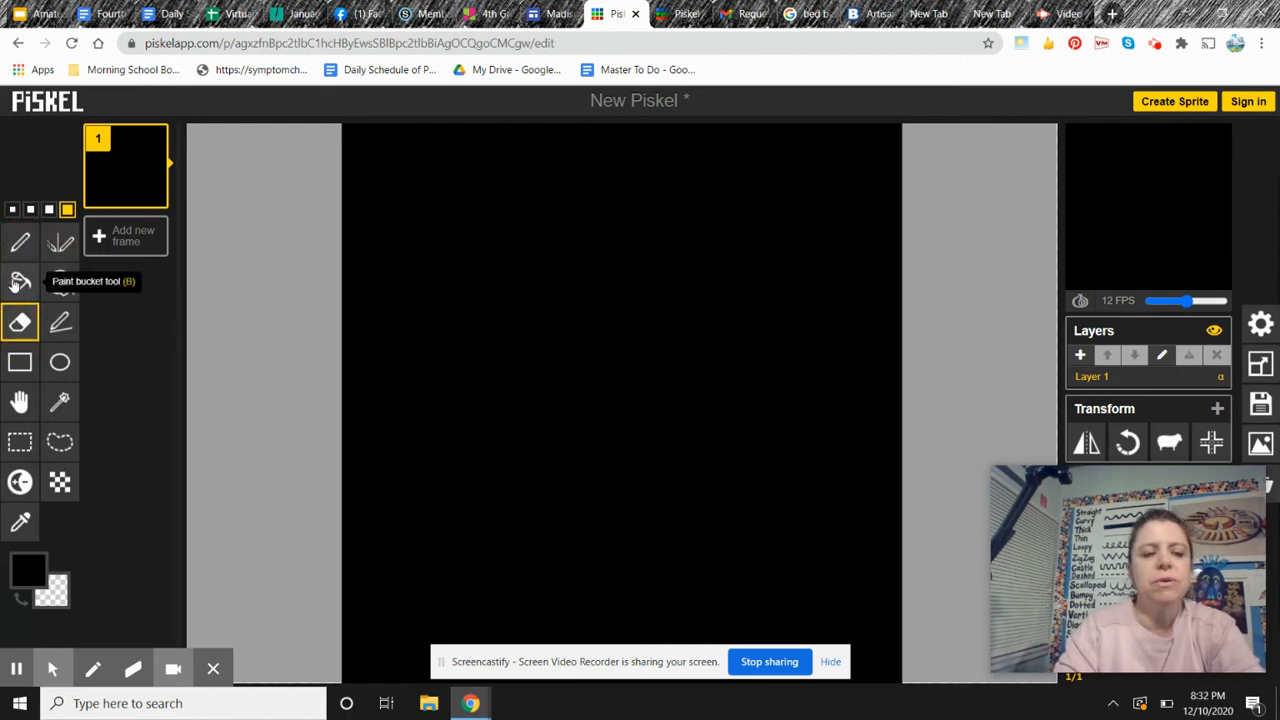
{"action": "left_click", "coordinate": [16, 286]}
{"action": "left_click", "coordinate": [12, 210]}
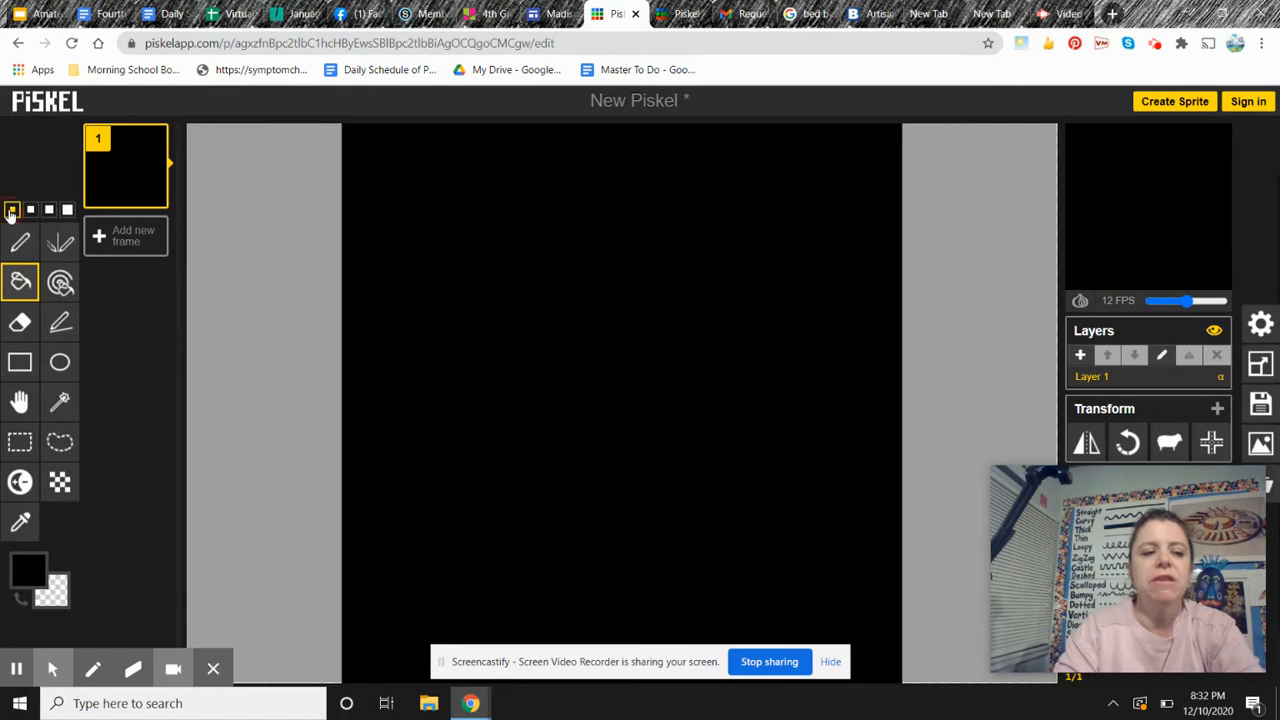
{"action": "left_click", "coordinate": [67, 210]}
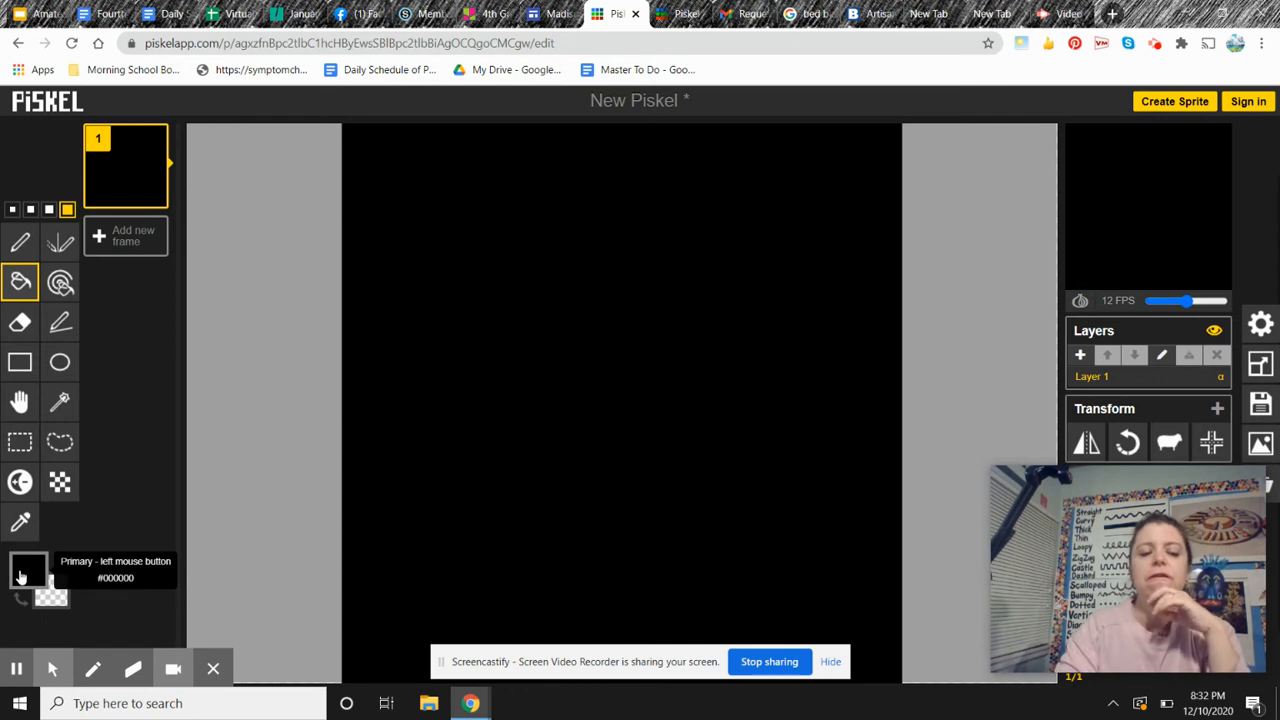
Set the primary colour to bright green #47d21c, choosing the hue first and then a lighter, saturated shade.
{"action": "left_click", "coordinate": [20, 577]}
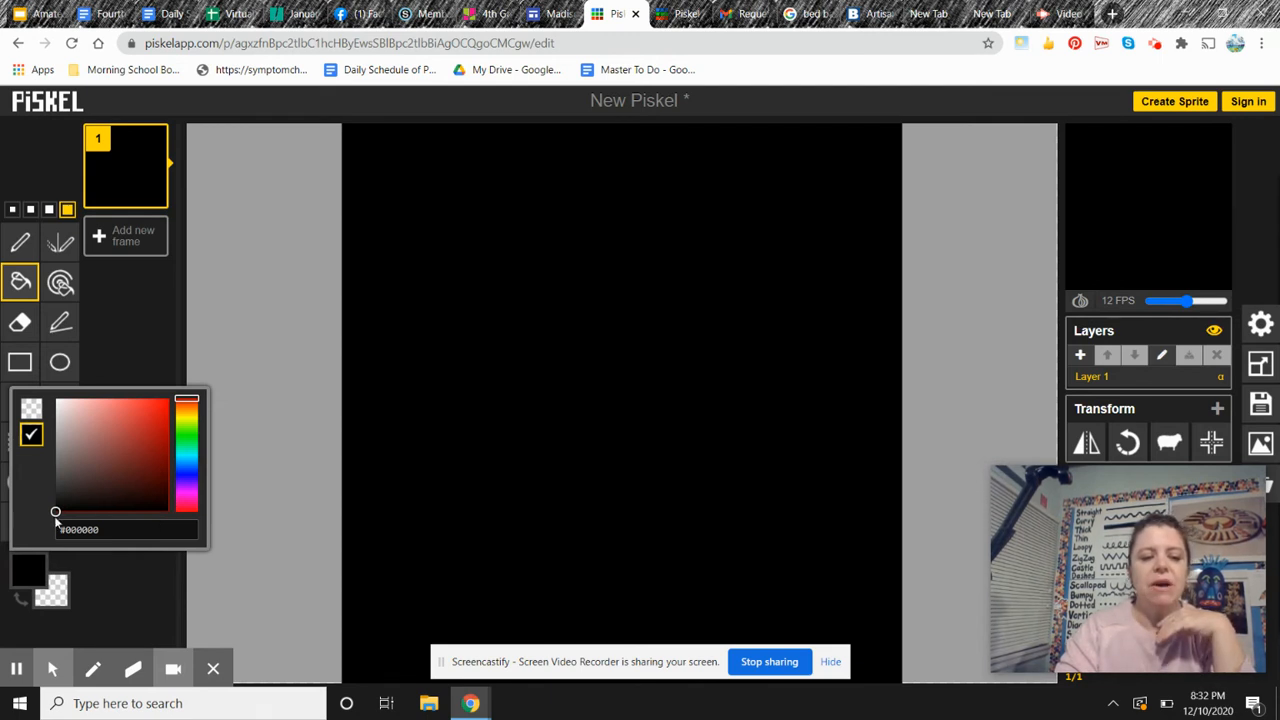
{"action": "left_click_drag", "start_coordinate": [191, 403], "coordinate": [190, 457]}
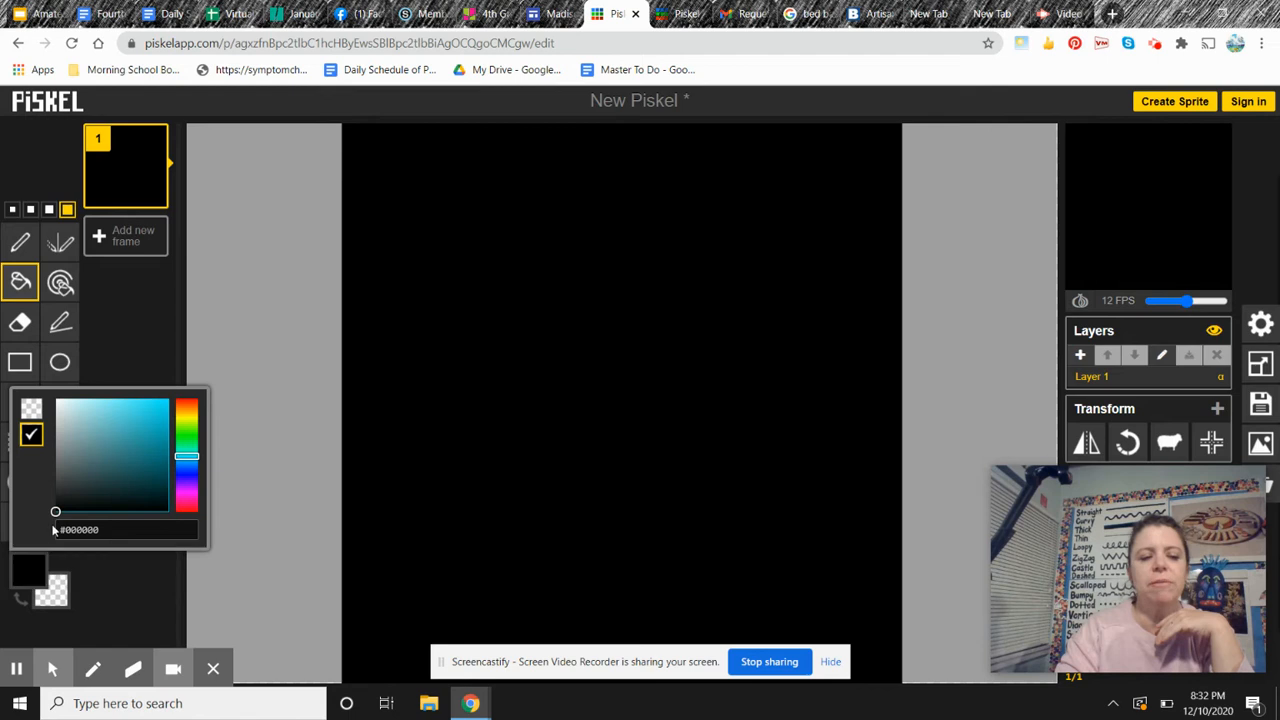
{"action": "left_click", "coordinate": [55, 514]}
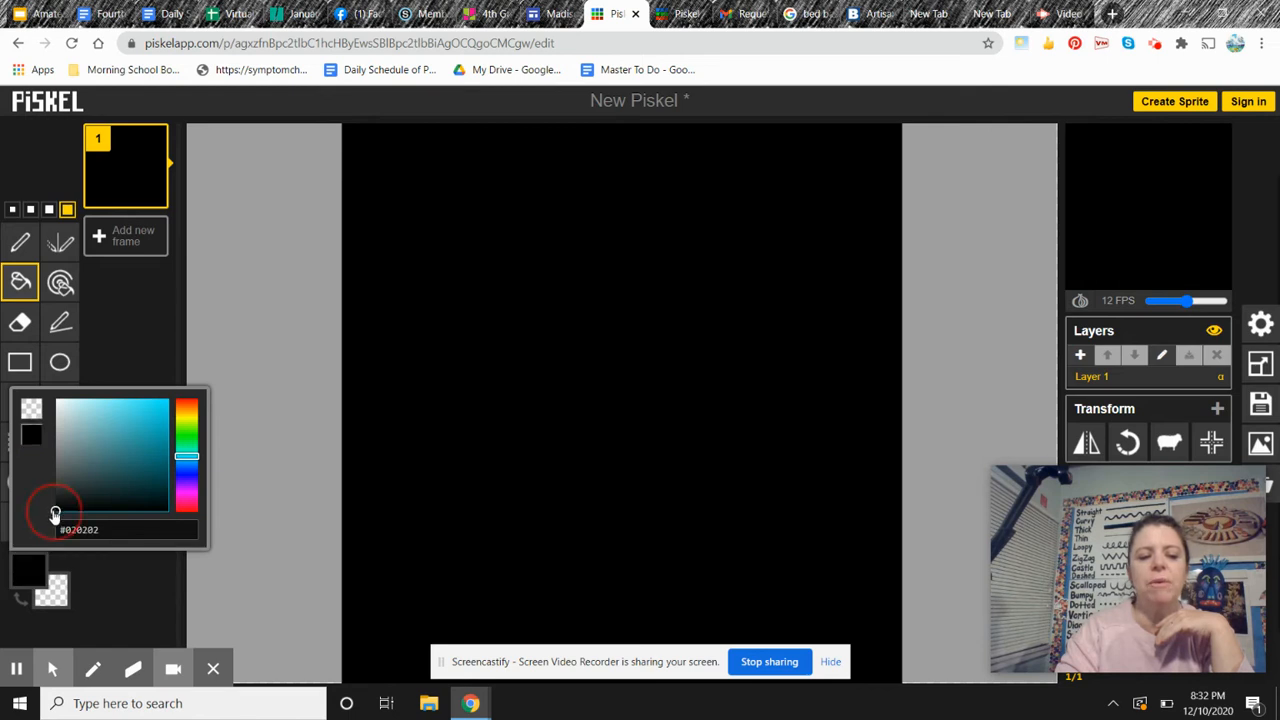
{"action": "mouse_move", "coordinate": [188, 460]}
{"action": "left_mouse_down"}
{"action": "mouse_move", "coordinate": [190, 412]}
{"action": "mouse_move", "coordinate": [189, 490]}
{"action": "mouse_move", "coordinate": [193, 421]}
{"action": "mouse_move", "coordinate": [187, 468]}
{"action": "left_mouse_up"}
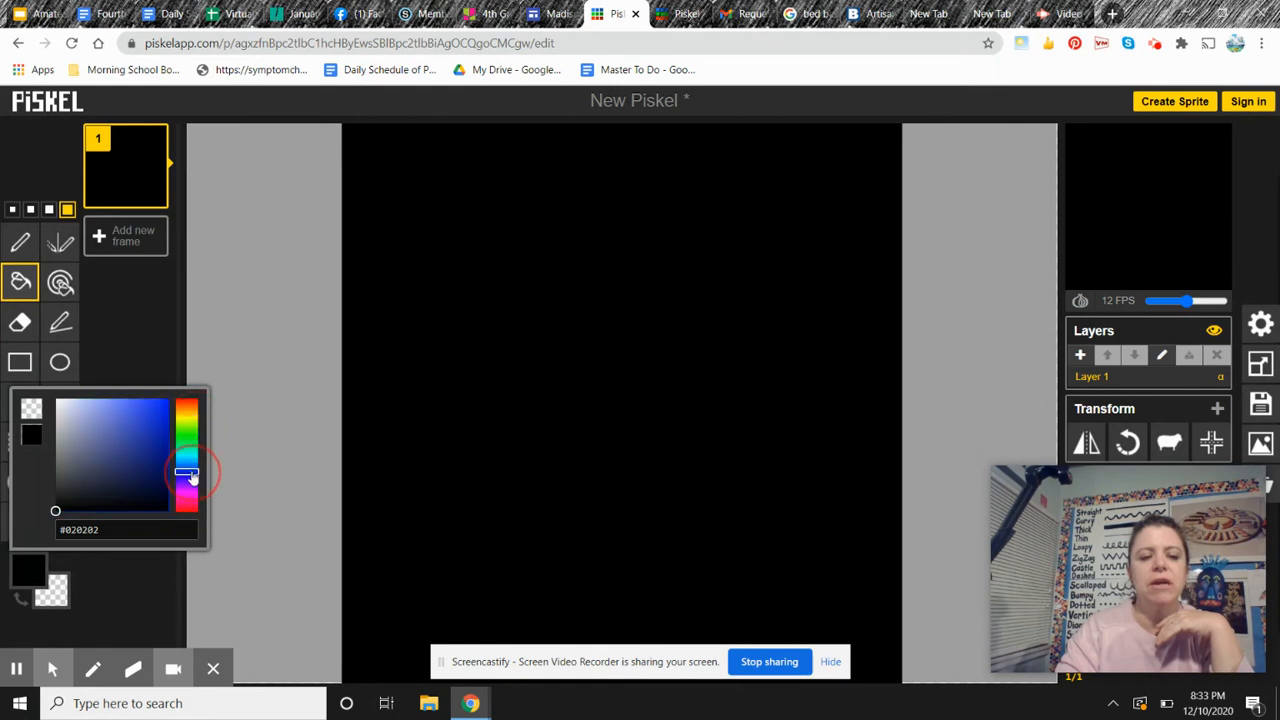
{"action": "mouse_move", "coordinate": [54, 510]}
{"action": "left_mouse_down"}
{"action": "mouse_move", "coordinate": [80, 454]}
{"action": "mouse_move", "coordinate": [140, 446]}
{"action": "mouse_move", "coordinate": [106, 506]}
{"action": "mouse_move", "coordinate": [80, 443]}
{"action": "mouse_move", "coordinate": [142, 468]}
{"action": "mouse_move", "coordinate": [114, 460]}
{"action": "mouse_move", "coordinate": [160, 423]}
{"action": "mouse_move", "coordinate": [119, 456]}
{"action": "mouse_move", "coordinate": [76, 425]}
{"action": "mouse_move", "coordinate": [137, 499]}
{"action": "mouse_move", "coordinate": [94, 446]}
{"action": "mouse_move", "coordinate": [140, 443]}
{"action": "mouse_move", "coordinate": [136, 479]}
{"action": "mouse_move", "coordinate": [95, 480]}
{"action": "mouse_move", "coordinate": [55, 515]}
{"action": "left_mouse_up"}
{"action": "left_click_drag", "start_coordinate": [196, 478], "coordinate": [194, 431]}
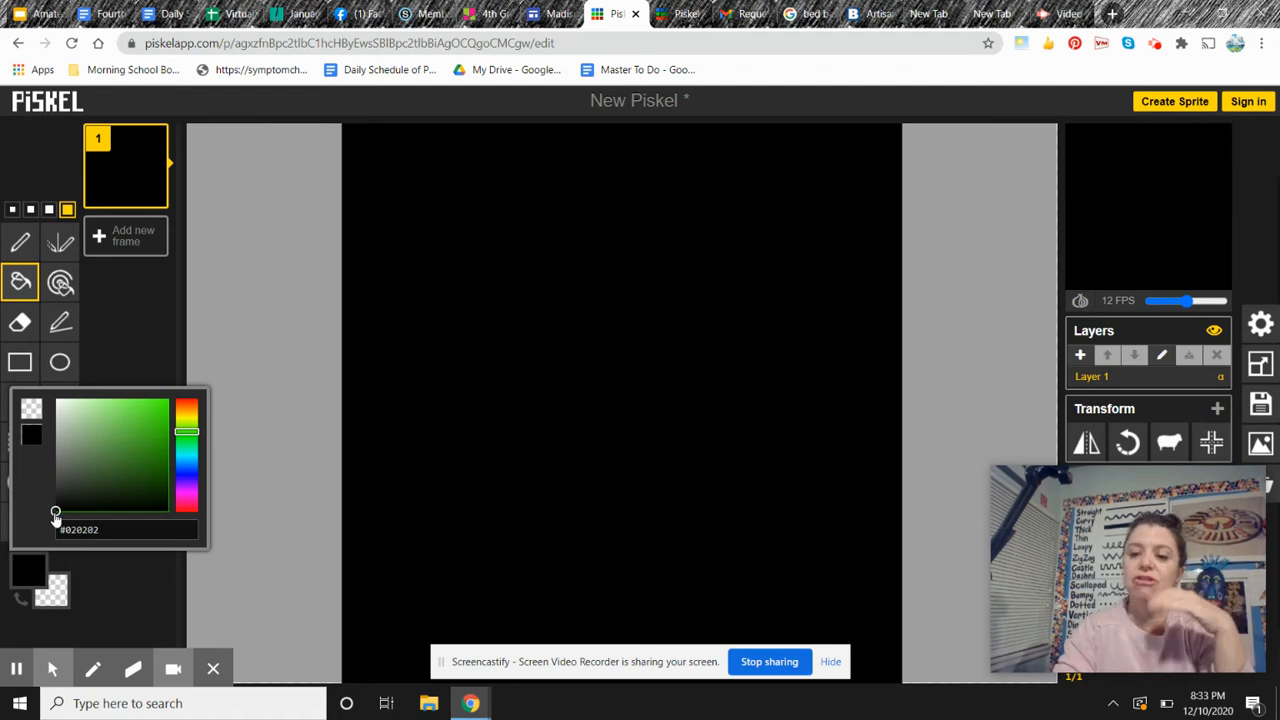
{"action": "left_click", "coordinate": [66, 505]}
{"action": "left_click_drag", "start_coordinate": [66, 505], "coordinate": [154, 421]}
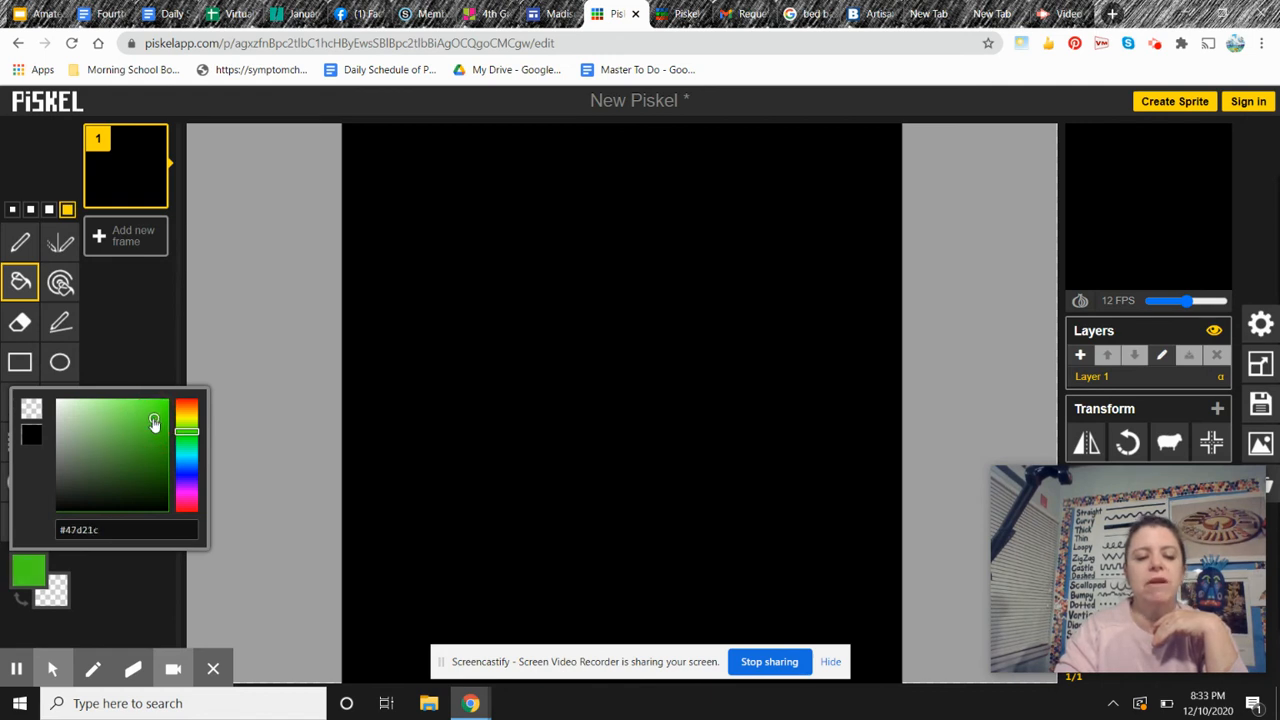
{"action": "left_click", "coordinate": [208, 567]}
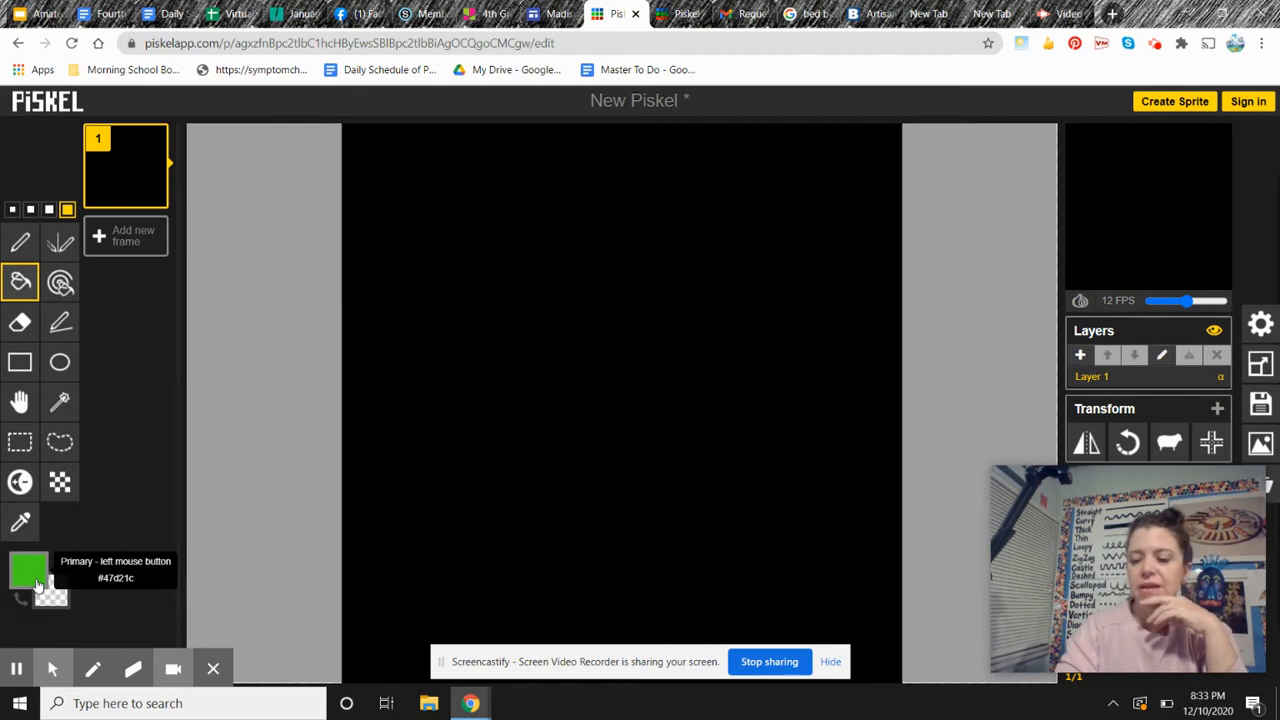
Draw a green curved stem leading into a large solid blob on the black canvas with the 3-pixel pen.
{"action": "left_click", "coordinate": [20, 242]}
{"action": "left_click", "coordinate": [48, 210]}
{"action": "mouse_move", "coordinate": [438, 272]}
{"action": "left_mouse_down"}
{"action": "mouse_move", "coordinate": [615, 524]}
{"action": "mouse_move", "coordinate": [764, 364]}
{"action": "mouse_move", "coordinate": [807, 454]}
{"action": "mouse_move", "coordinate": [760, 525]}
{"action": "mouse_move", "coordinate": [713, 443]}
{"action": "mouse_move", "coordinate": [748, 436]}
{"action": "mouse_move", "coordinate": [758, 463]}
{"action": "mouse_move", "coordinate": [707, 489]}
{"action": "mouse_move", "coordinate": [709, 517]}
{"action": "mouse_move", "coordinate": [624, 533]}
{"action": "mouse_move", "coordinate": [627, 545]}
{"action": "mouse_move", "coordinate": [681, 472]}
{"action": "mouse_move", "coordinate": [609, 571]}
{"action": "mouse_move", "coordinate": [750, 465]}
{"action": "mouse_move", "coordinate": [687, 602]}
{"action": "mouse_move", "coordinate": [733, 452]}
{"action": "mouse_move", "coordinate": [686, 438]}
{"action": "left_mouse_up"}
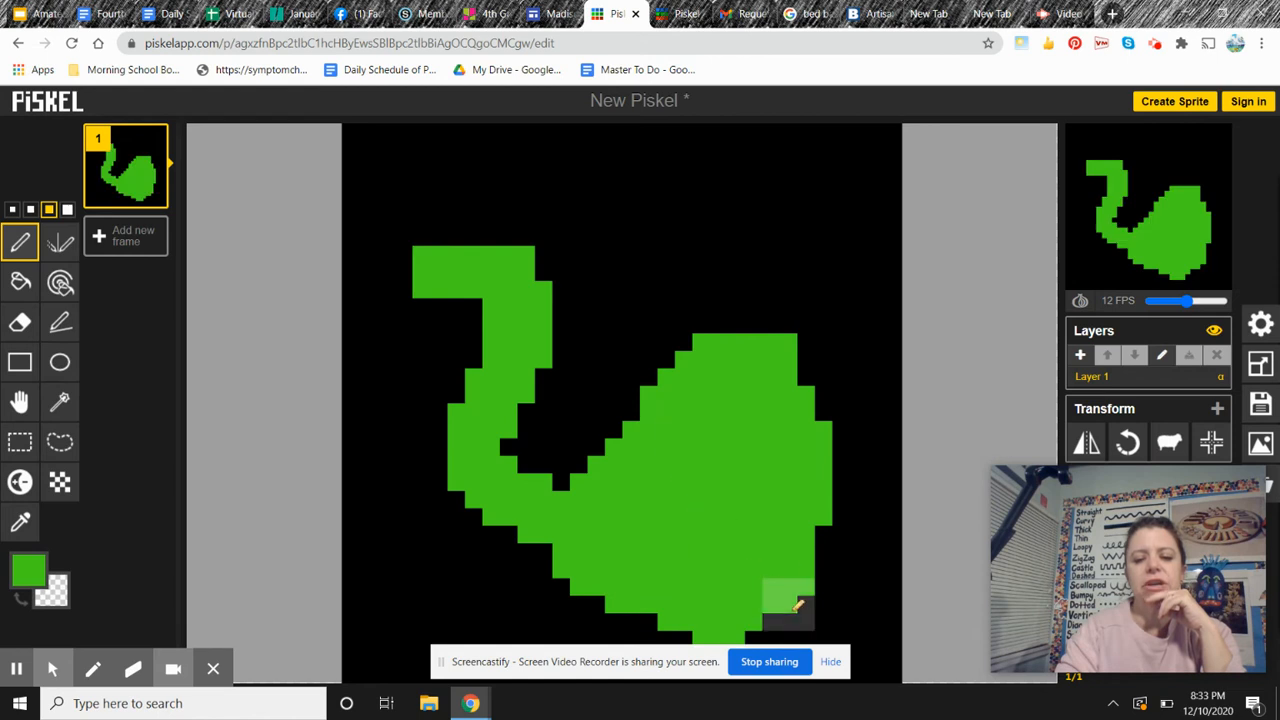
{"action": "left_click", "coordinate": [830, 661]}
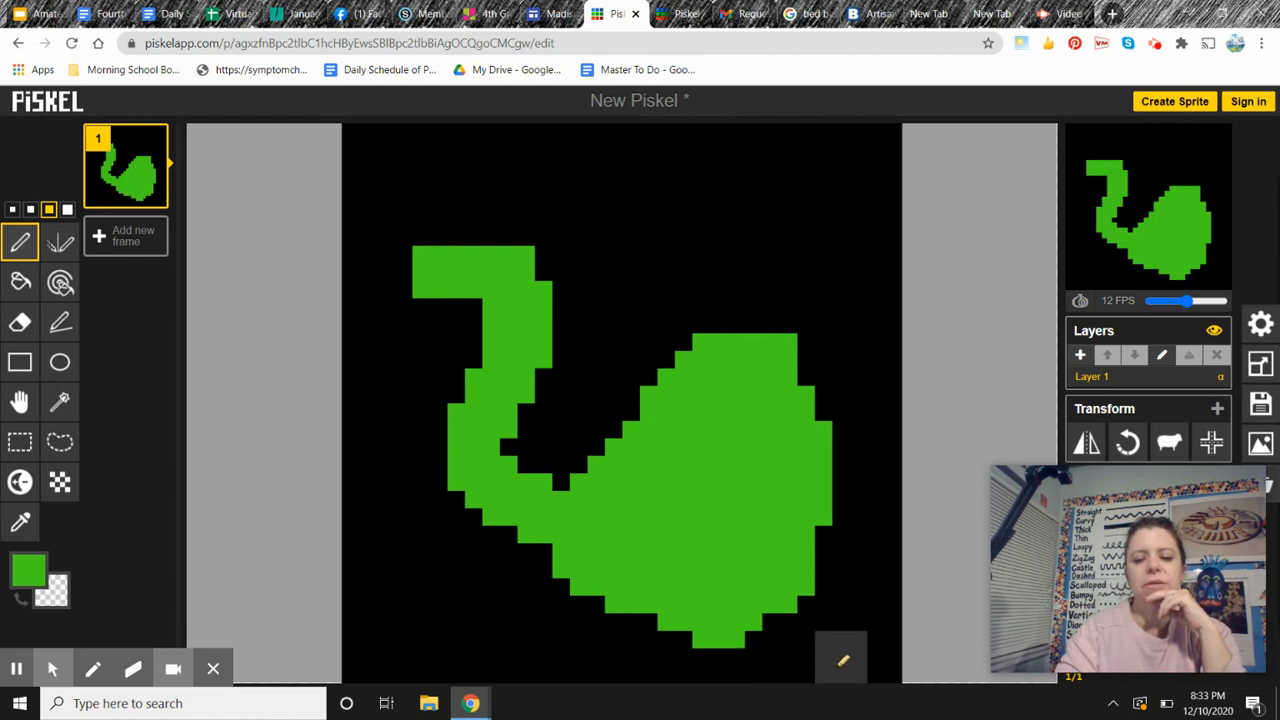
Change the primary colour to bright red and paint over the large green blob, leaving the stem green.
{"action": "left_click", "coordinate": [42, 578]}
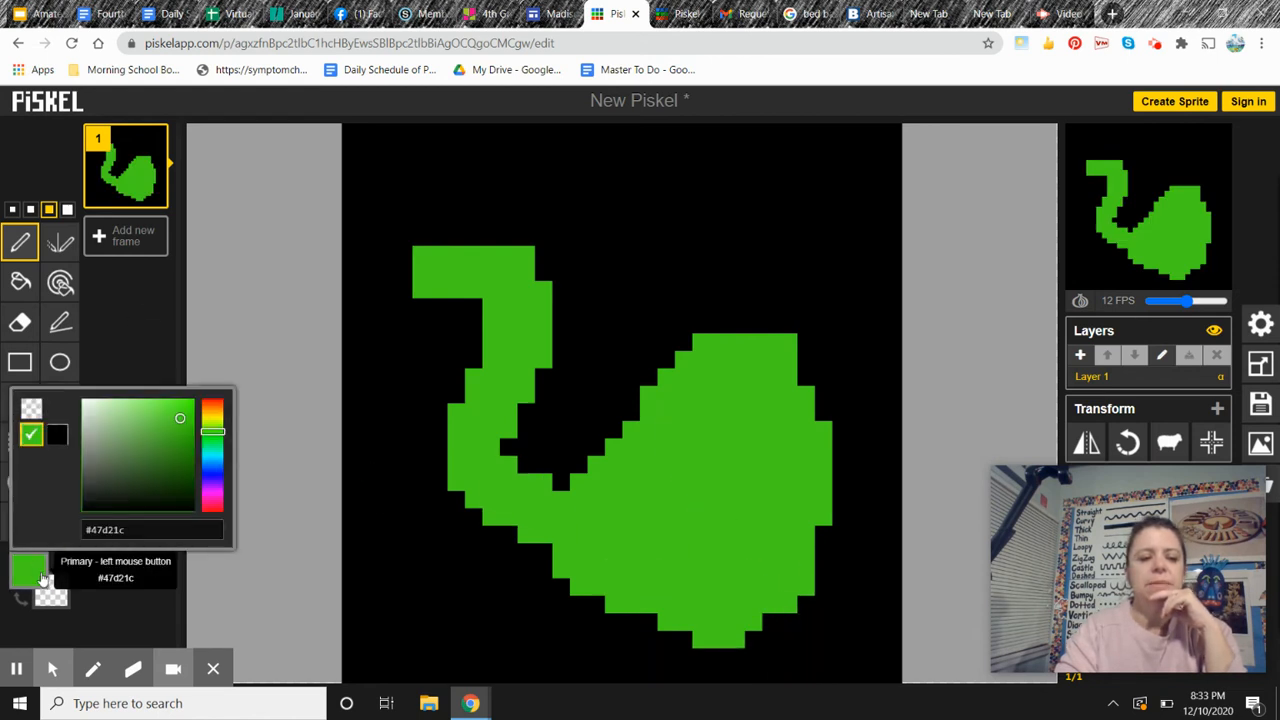
{"action": "left_click", "coordinate": [215, 404]}
{"action": "left_click_drag", "start_coordinate": [181, 422], "coordinate": [186, 407]}
{"action": "mouse_move", "coordinate": [729, 486]}
{"action": "left_mouse_down"}
{"action": "mouse_move", "coordinate": [750, 525]}
{"action": "mouse_move", "coordinate": [630, 540]}
{"action": "mouse_move", "coordinate": [752, 468]}
{"action": "mouse_move", "coordinate": [621, 560]}
{"action": "mouse_move", "coordinate": [627, 462]}
{"action": "mouse_move", "coordinate": [619, 575]}
{"action": "mouse_move", "coordinate": [759, 523]}
{"action": "mouse_move", "coordinate": [605, 490]}
{"action": "mouse_move", "coordinate": [587, 590]}
{"action": "mouse_move", "coordinate": [724, 592]}
{"action": "mouse_move", "coordinate": [786, 502]}
{"action": "mouse_move", "coordinate": [696, 394]}
{"action": "mouse_move", "coordinate": [618, 468]}
{"action": "mouse_move", "coordinate": [650, 380]}
{"action": "mouse_move", "coordinate": [734, 362]}
{"action": "mouse_move", "coordinate": [795, 434]}
{"action": "mouse_move", "coordinate": [800, 566]}
{"action": "mouse_move", "coordinate": [703, 670]}
{"action": "mouse_move", "coordinate": [740, 455]}
{"action": "left_mouse_up"}
{"action": "mouse_move", "coordinate": [736, 343]}
{"action": "left_mouse_down"}
{"action": "mouse_move", "coordinate": [781, 343]}
{"action": "mouse_move", "coordinate": [820, 406]}
{"action": "mouse_move", "coordinate": [837, 499]}
{"action": "mouse_move", "coordinate": [810, 568]}
{"action": "mouse_move", "coordinate": [780, 586]}
{"action": "left_mouse_up"}
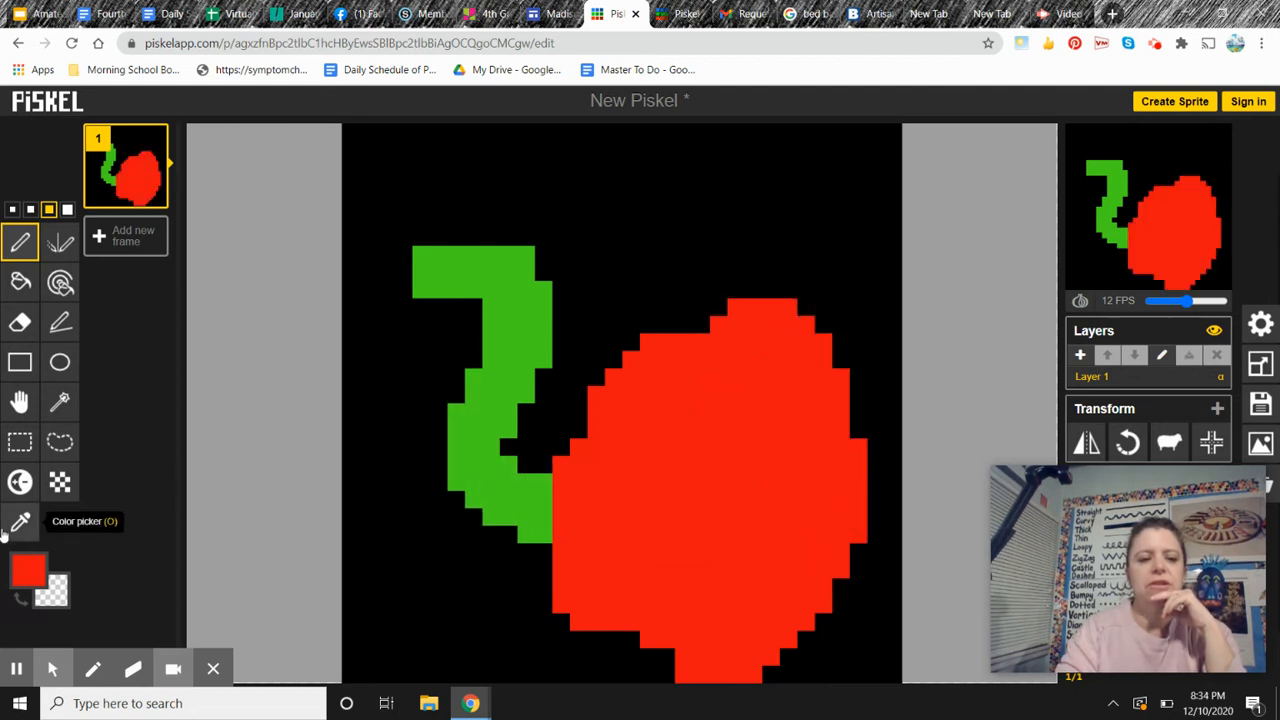
Reuse the earlier green #47d21c as the primary colour and widen the green stem beside the red shape.
{"action": "left_click", "coordinate": [28, 570]}
{"action": "left_click", "coordinate": [217, 432]}
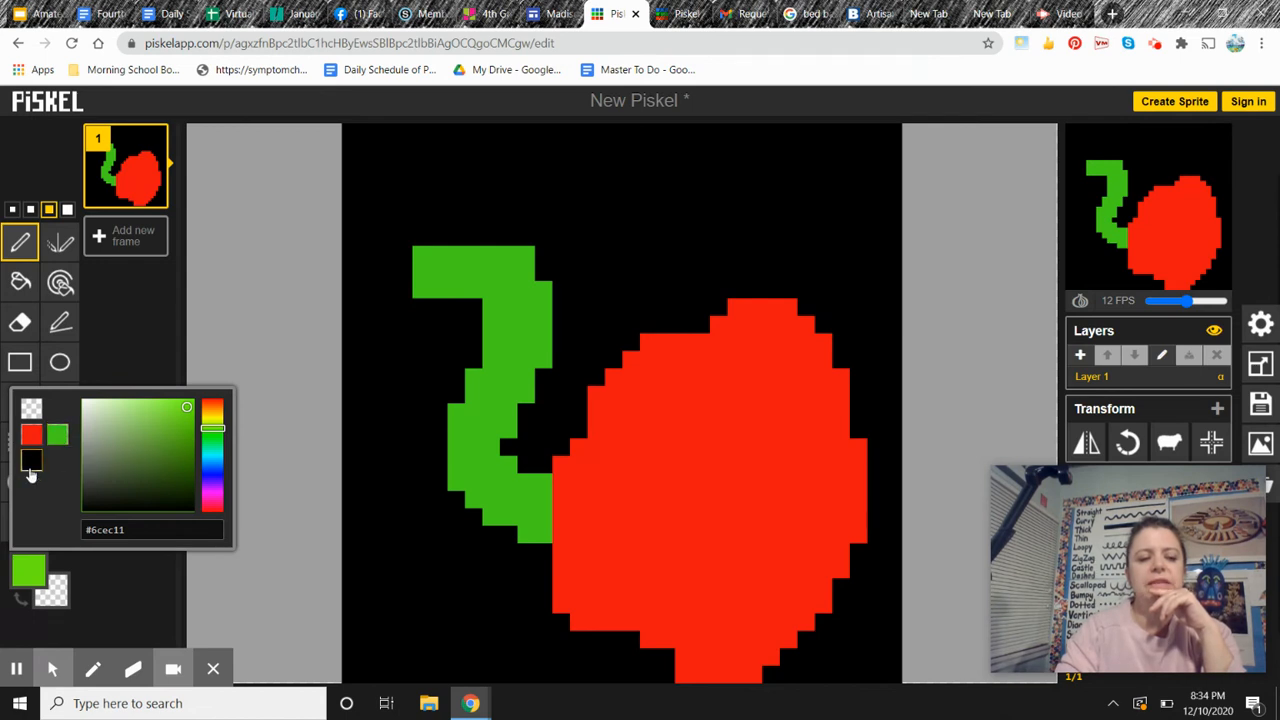
{"action": "left_click", "coordinate": [62, 441]}
{"action": "mouse_move", "coordinate": [466, 305]}
{"action": "left_mouse_down"}
{"action": "mouse_move", "coordinate": [437, 393]}
{"action": "mouse_move", "coordinate": [440, 470]}
{"action": "mouse_move", "coordinate": [466, 509]}
{"action": "left_mouse_up"}
{"action": "mouse_move", "coordinate": [486, 332]}
{"action": "left_mouse_down"}
{"action": "mouse_move", "coordinate": [488, 389]}
{"action": "mouse_move", "coordinate": [517, 457]}
{"action": "left_mouse_up"}
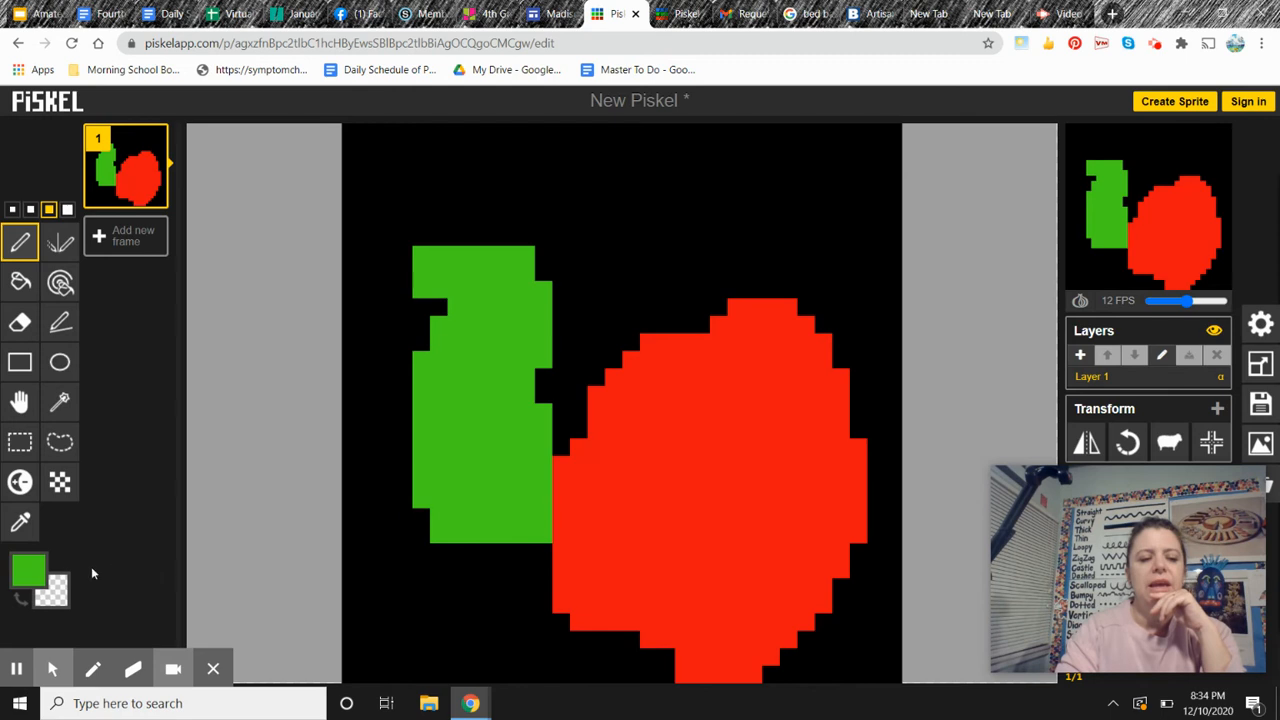
Set the primary colour to dark brown #522020 and draw a thin stem rising between the leaf and the apple with the 1-pixel pen.
{"action": "left_click", "coordinate": [28, 570]}
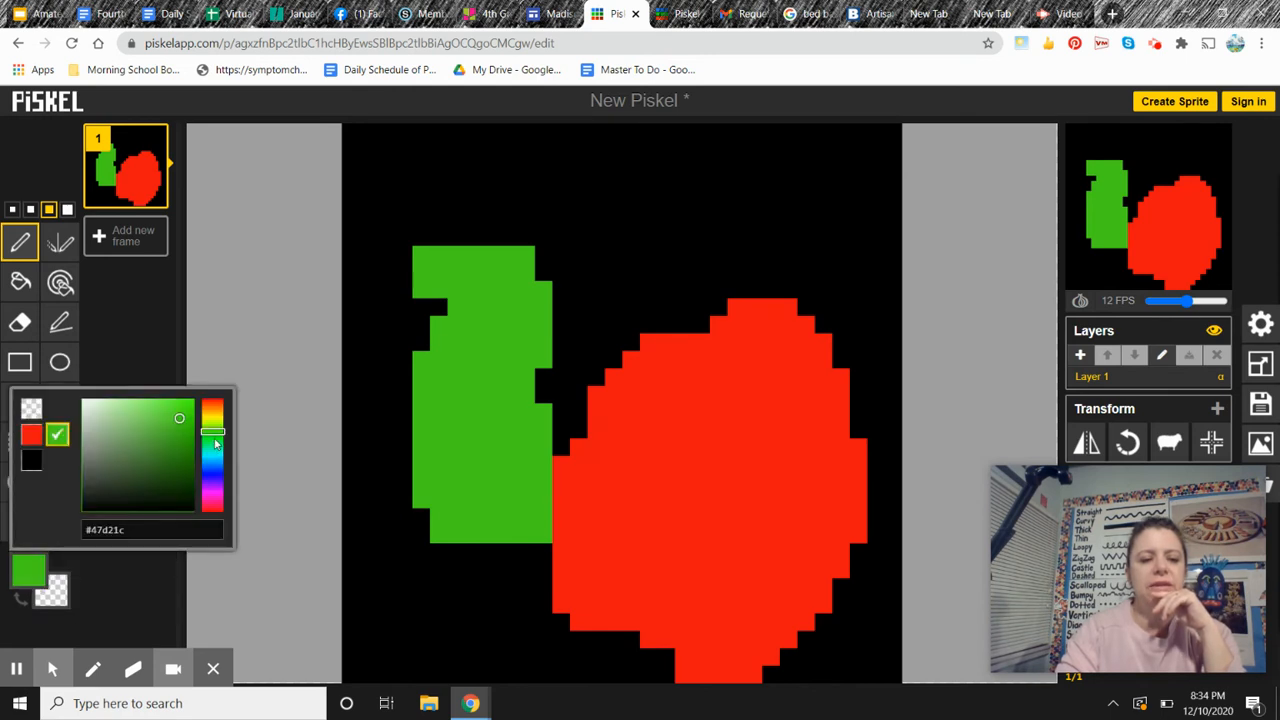
{"action": "left_click_drag", "start_coordinate": [221, 440], "coordinate": [213, 502]}
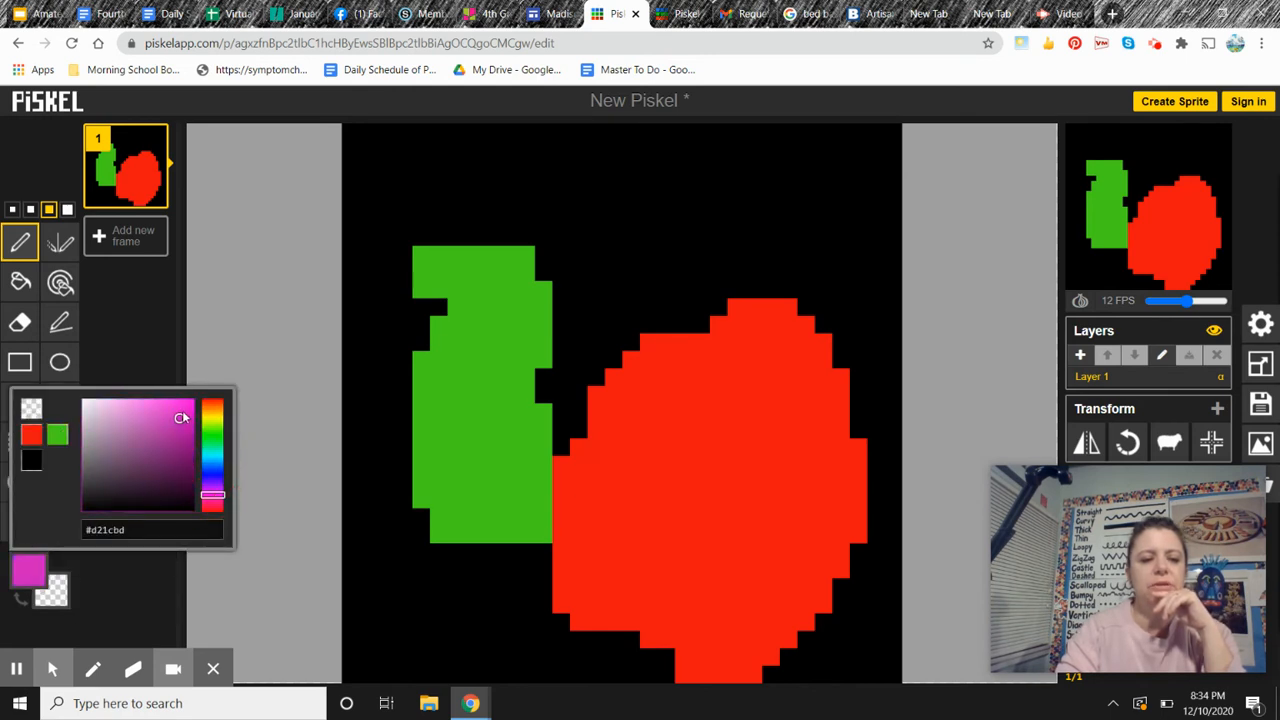
{"action": "left_click_drag", "start_coordinate": [169, 434], "coordinate": [200, 508]}
{"action": "left_click_drag", "start_coordinate": [139, 481], "coordinate": [151, 479]}
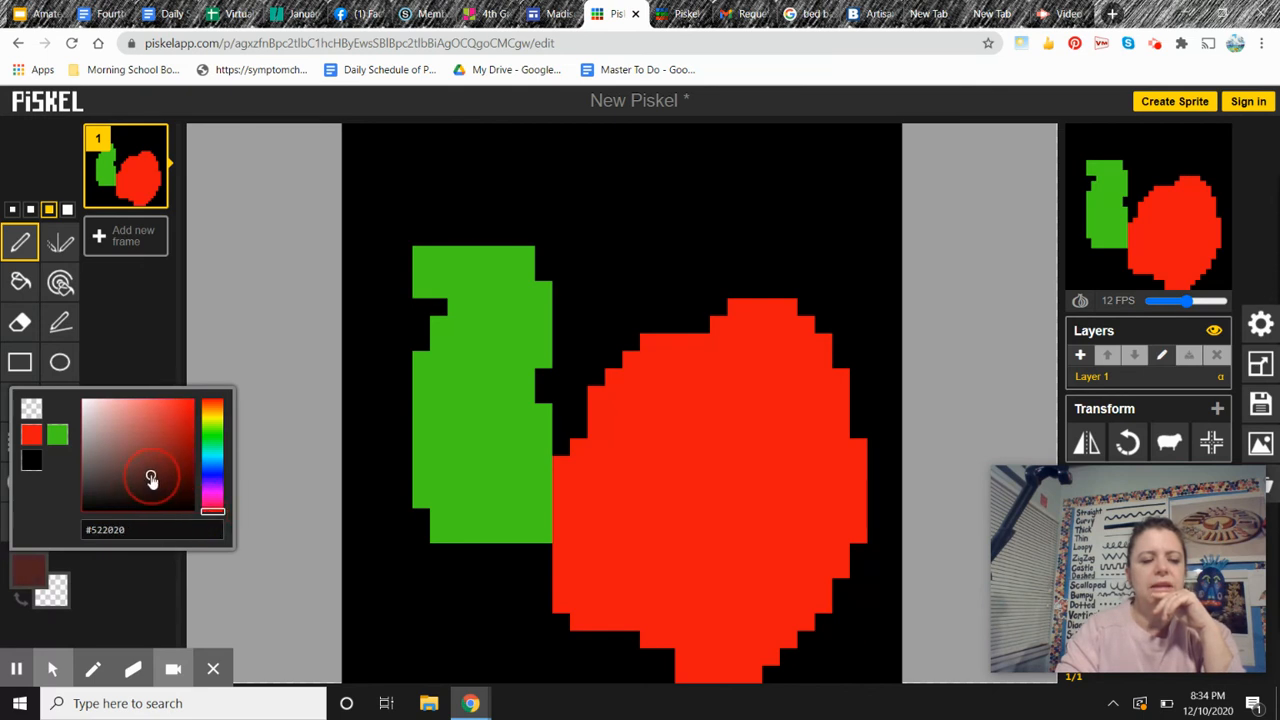
{"action": "left_click", "coordinate": [30, 211]}
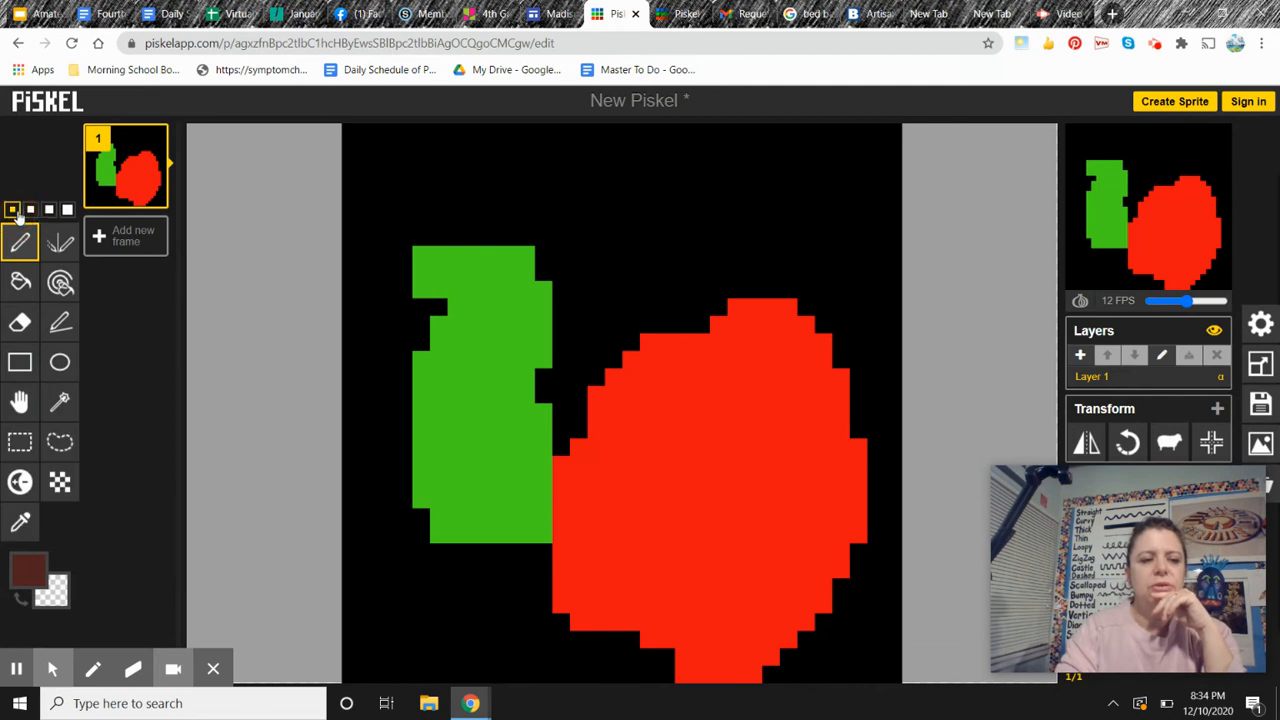
{"action": "mouse_move", "coordinate": [612, 167]}
{"action": "left_mouse_down"}
{"action": "mouse_move", "coordinate": [556, 389]}
{"action": "mouse_move", "coordinate": [560, 453]}
{"action": "mouse_move", "coordinate": [556, 374]}
{"action": "mouse_move", "coordinate": [618, 186]}
{"action": "left_mouse_up"}
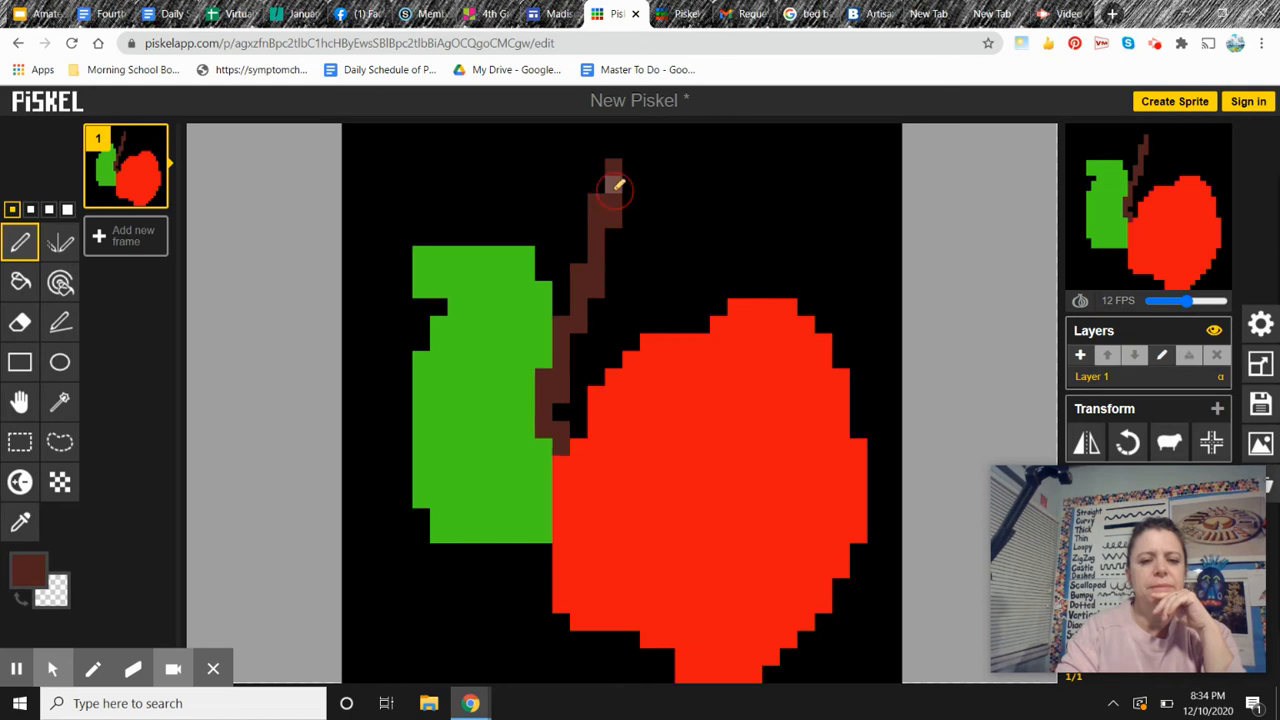
Darken the earlier green to #316920 and draw a central vein with side branches on the green leaf.
{"action": "left_click", "coordinate": [29, 570]}
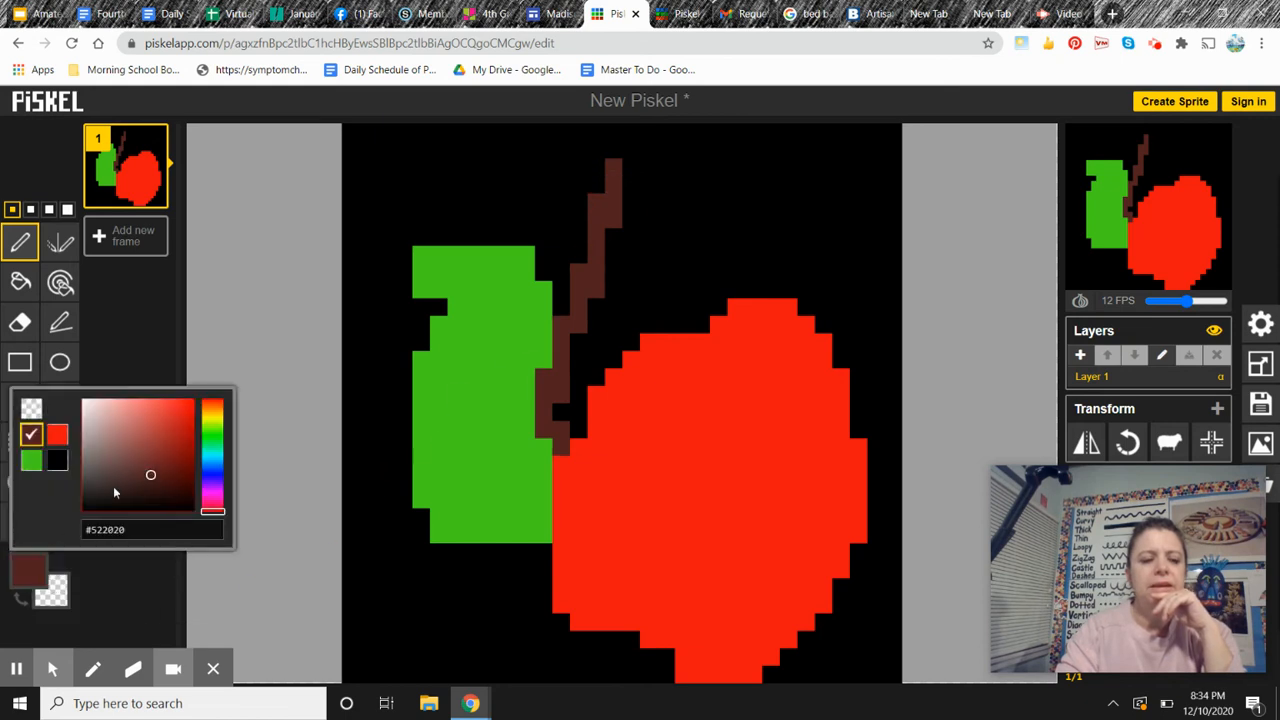
{"action": "left_click", "coordinate": [36, 464]}
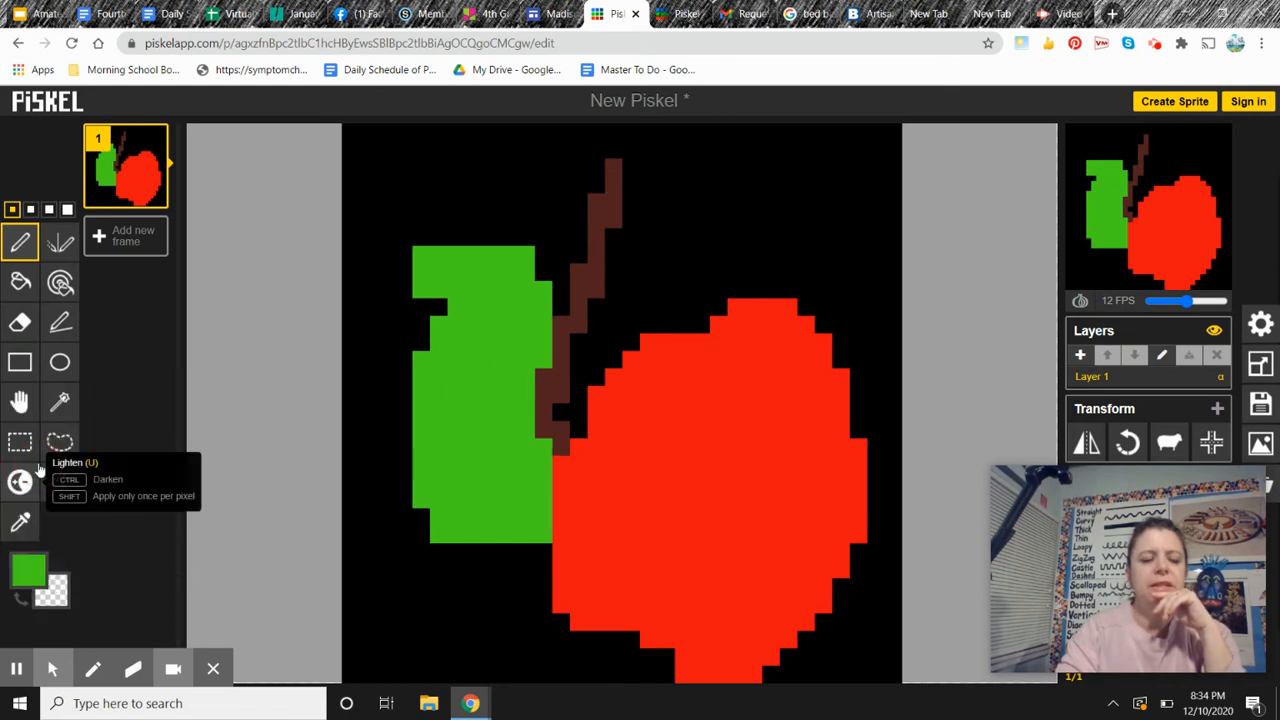
{"action": "left_click", "coordinate": [40, 571]}
{"action": "left_click", "coordinate": [161, 467]}
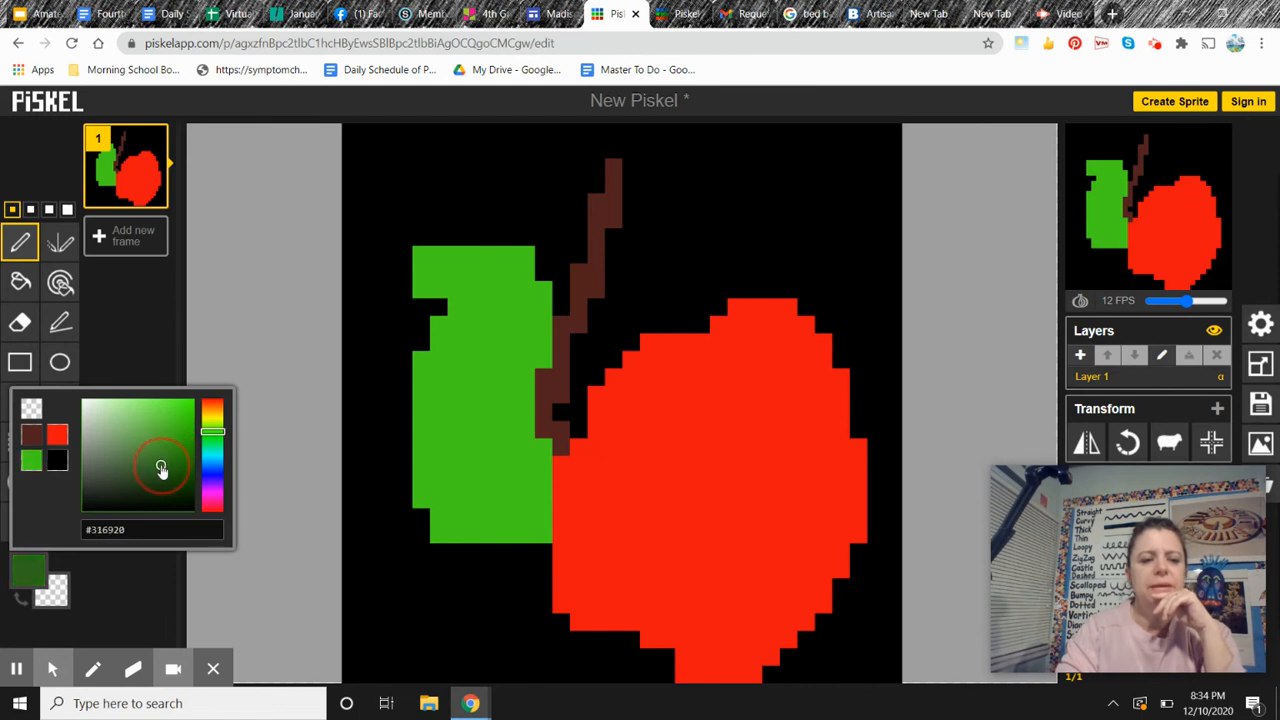
{"action": "mouse_move", "coordinate": [545, 516]}
{"action": "left_mouse_down"}
{"action": "mouse_move", "coordinate": [484, 454]}
{"action": "mouse_move", "coordinate": [476, 378]}
{"action": "mouse_move", "coordinate": [500, 266]}
{"action": "left_mouse_up"}
{"action": "left_click_drag", "start_coordinate": [490, 464], "coordinate": [414, 441]}
{"action": "mouse_move", "coordinate": [496, 424]}
{"action": "left_mouse_down"}
{"action": "mouse_move", "coordinate": [509, 386]}
{"action": "mouse_move", "coordinate": [455, 340]}
{"action": "left_mouse_up"}
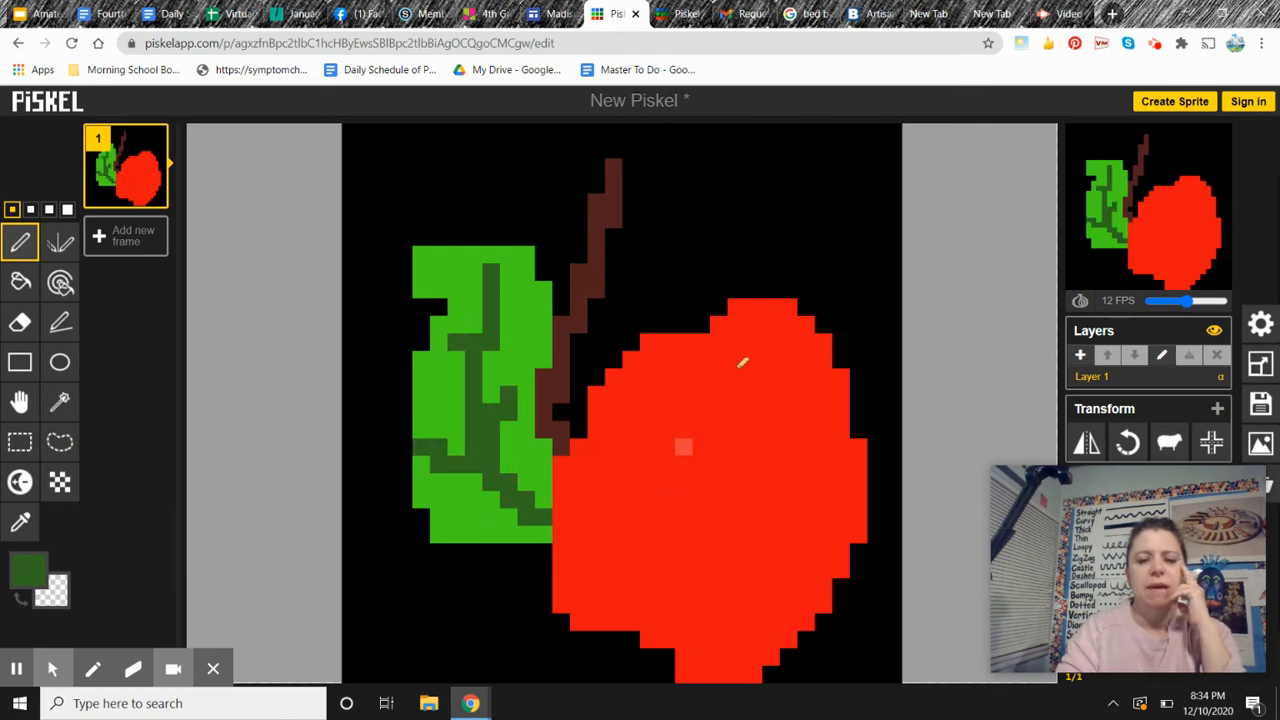
Set the primary colour to off-white #f4e9e9 and paint a small highlight on the upper part of the red apple.
{"action": "left_click", "coordinate": [27, 583]}
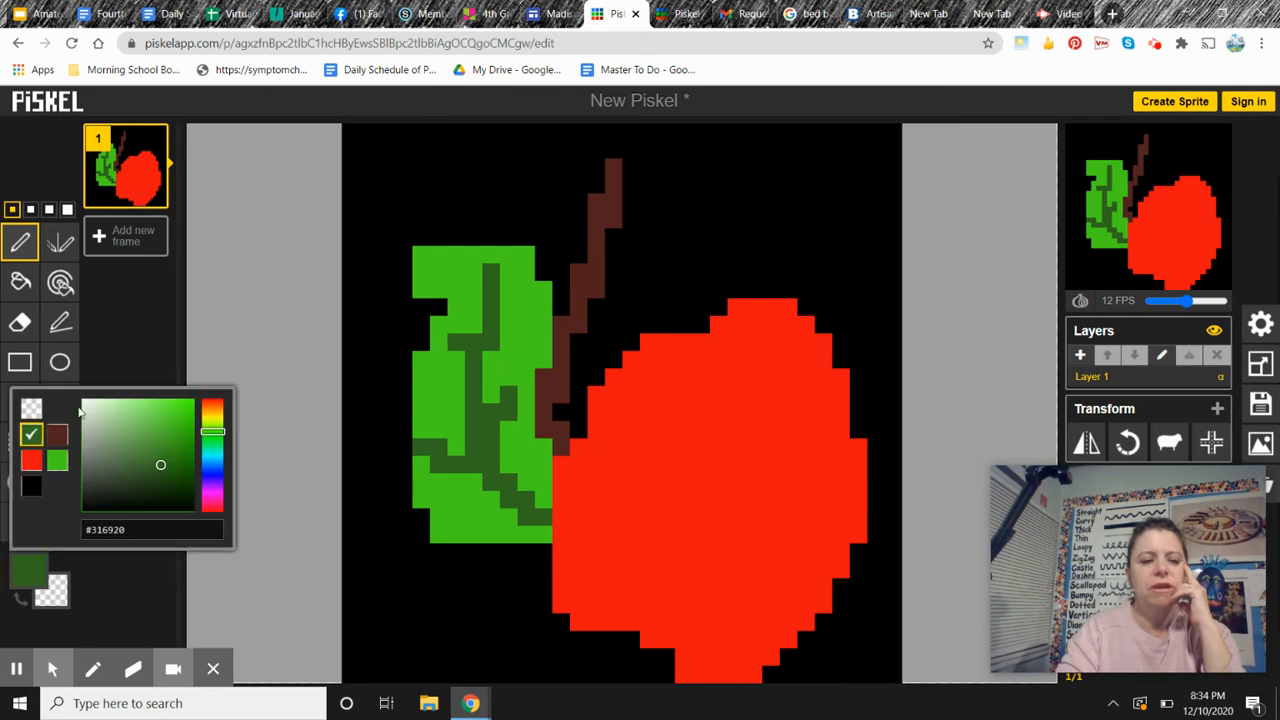
{"action": "left_click_drag", "start_coordinate": [205, 443], "coordinate": [212, 400]}
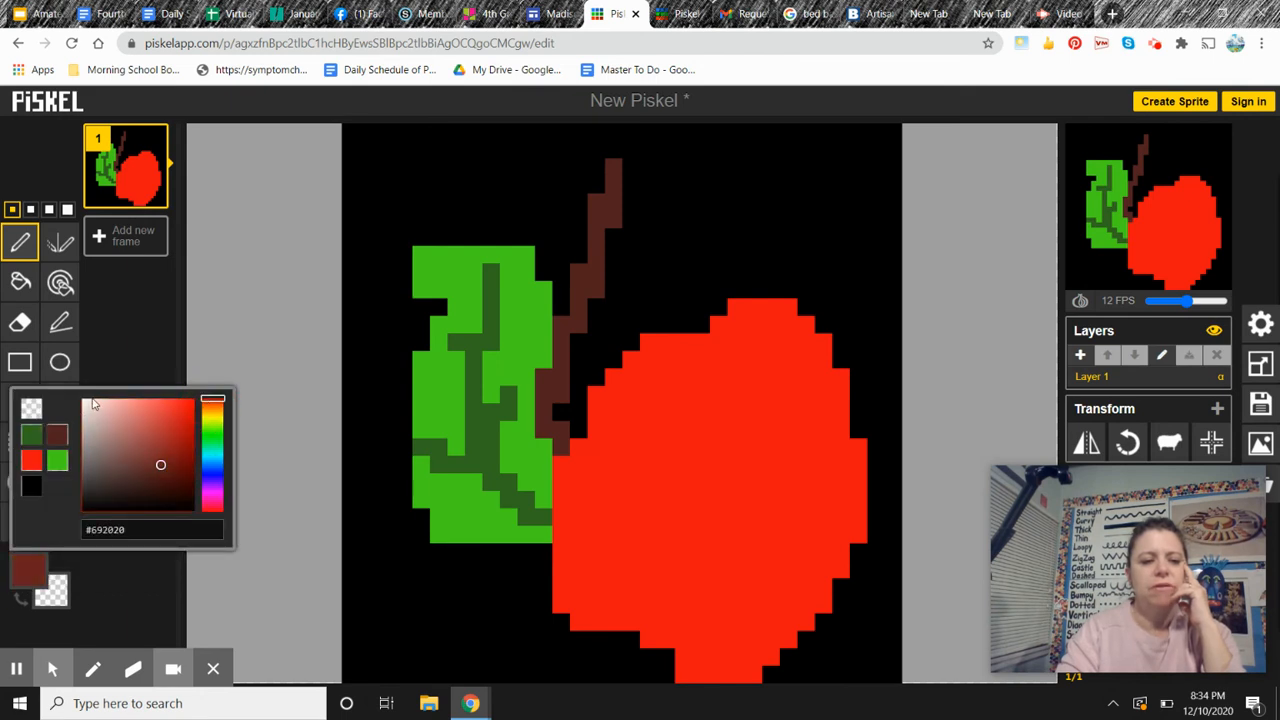
{"action": "left_click", "coordinate": [88, 411]}
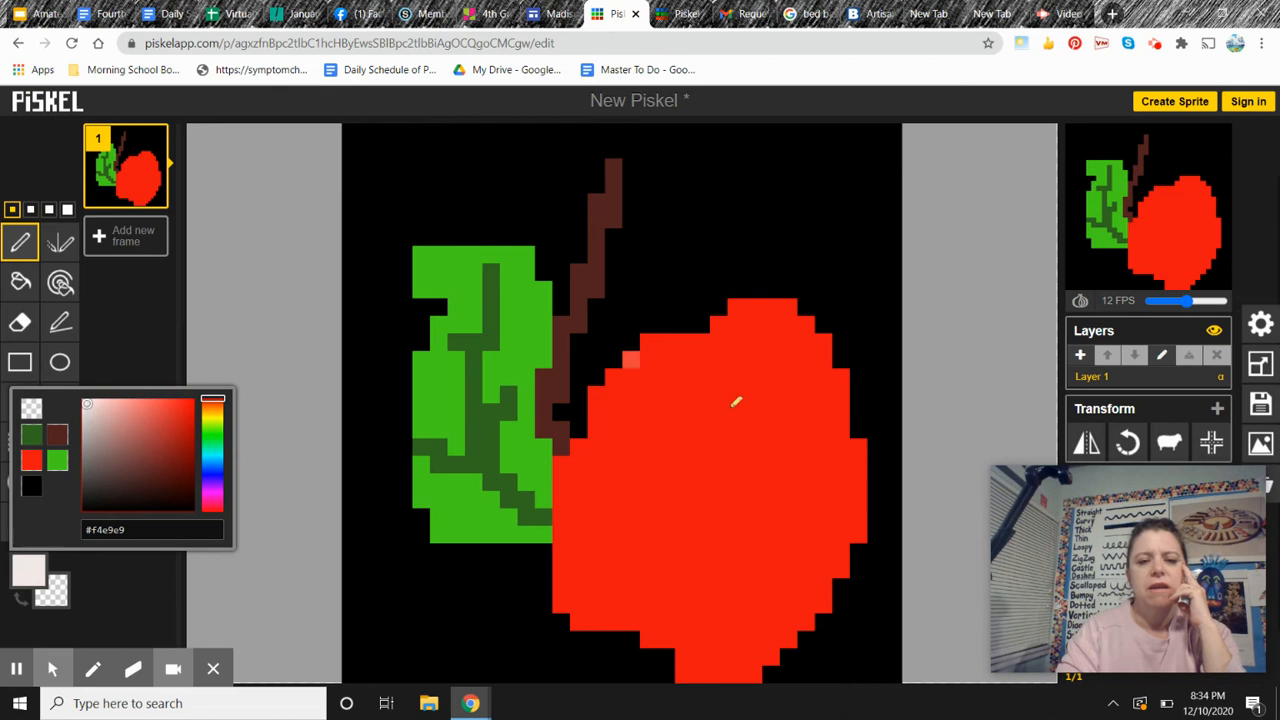
{"action": "mouse_move", "coordinate": [737, 377]}
{"action": "left_mouse_down"}
{"action": "mouse_move", "coordinate": [809, 400]}
{"action": "mouse_move", "coordinate": [752, 395]}
{"action": "left_mouse_up"}
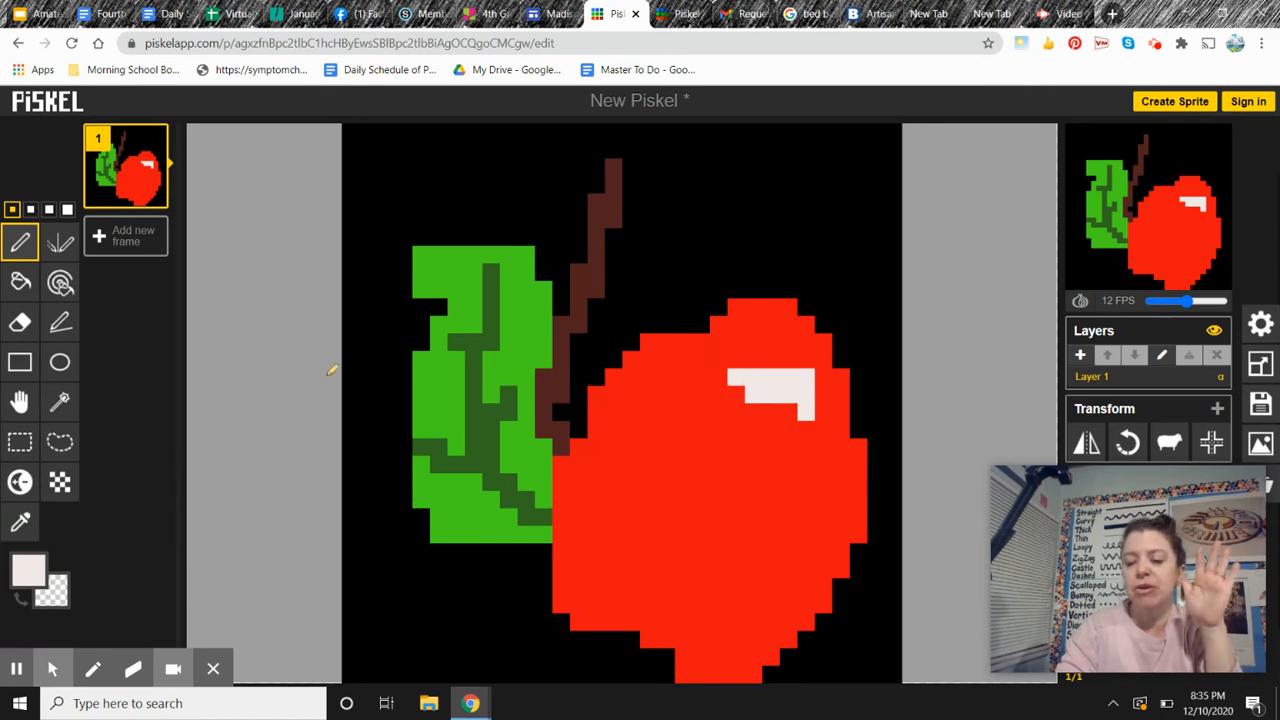
Erase the off-white highlight and some adjacent red pixels of the apple with the Eraser tool.
{"action": "left_click", "coordinate": [20, 322]}
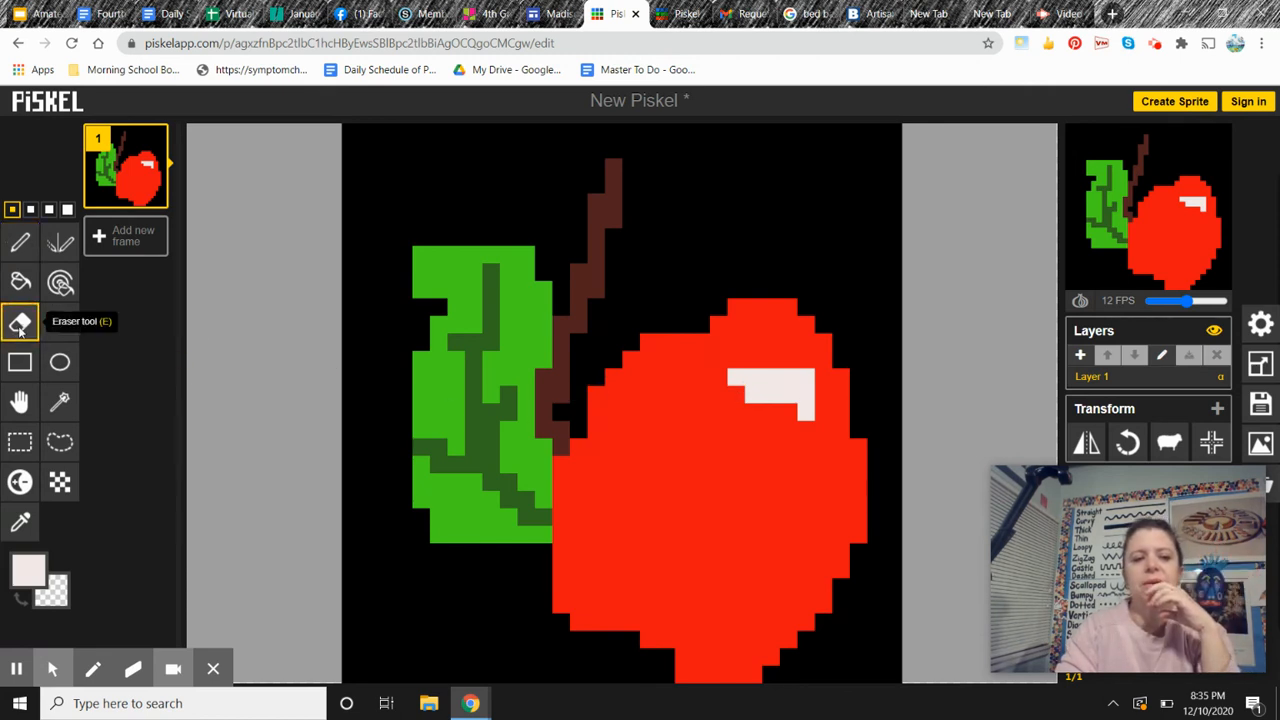
{"action": "mouse_move", "coordinate": [772, 380]}
{"action": "left_mouse_down"}
{"action": "mouse_move", "coordinate": [736, 441]}
{"action": "mouse_move", "coordinate": [771, 386]}
{"action": "mouse_move", "coordinate": [762, 422]}
{"action": "mouse_move", "coordinate": [783, 433]}
{"action": "mouse_move", "coordinate": [788, 400]}
{"action": "mouse_move", "coordinate": [812, 389]}
{"action": "mouse_move", "coordinate": [783, 372]}
{"action": "mouse_move", "coordinate": [733, 386]}
{"action": "left_mouse_up"}
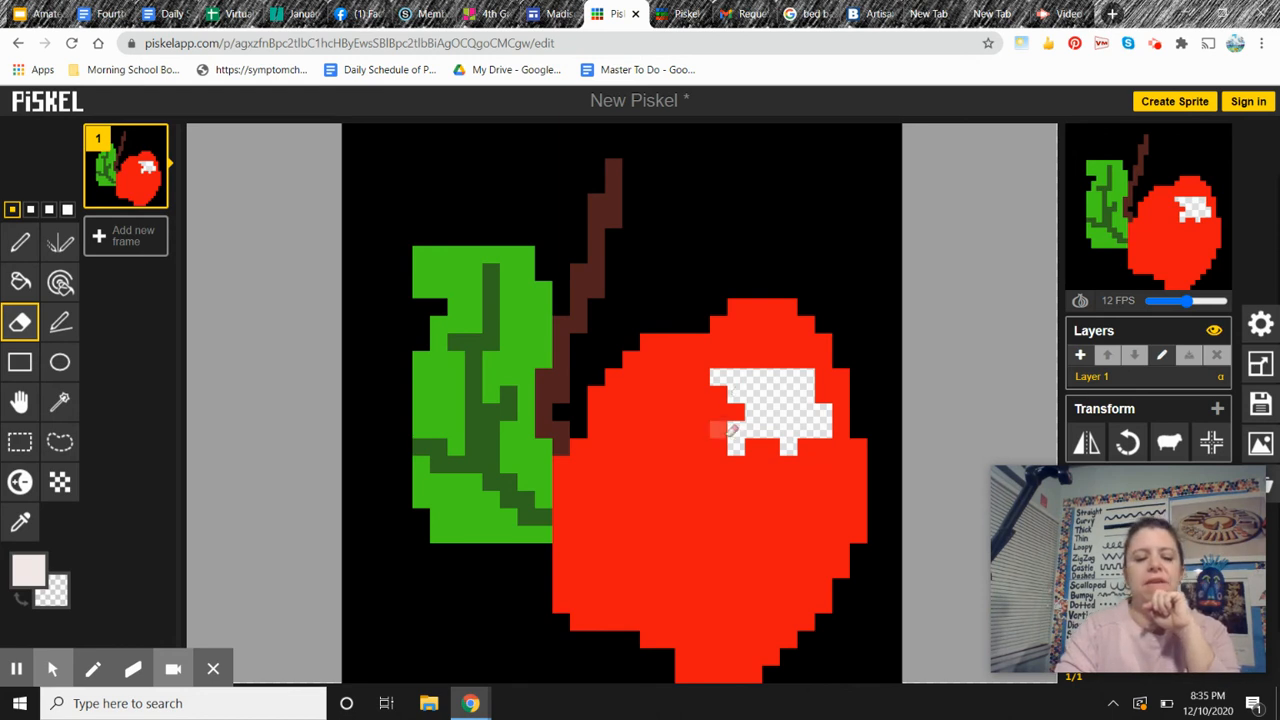
Examine the keyboard shortcuts list for the undo and redo commands, then close it.
{"action": "mouse_move", "coordinate": [165, 626]}
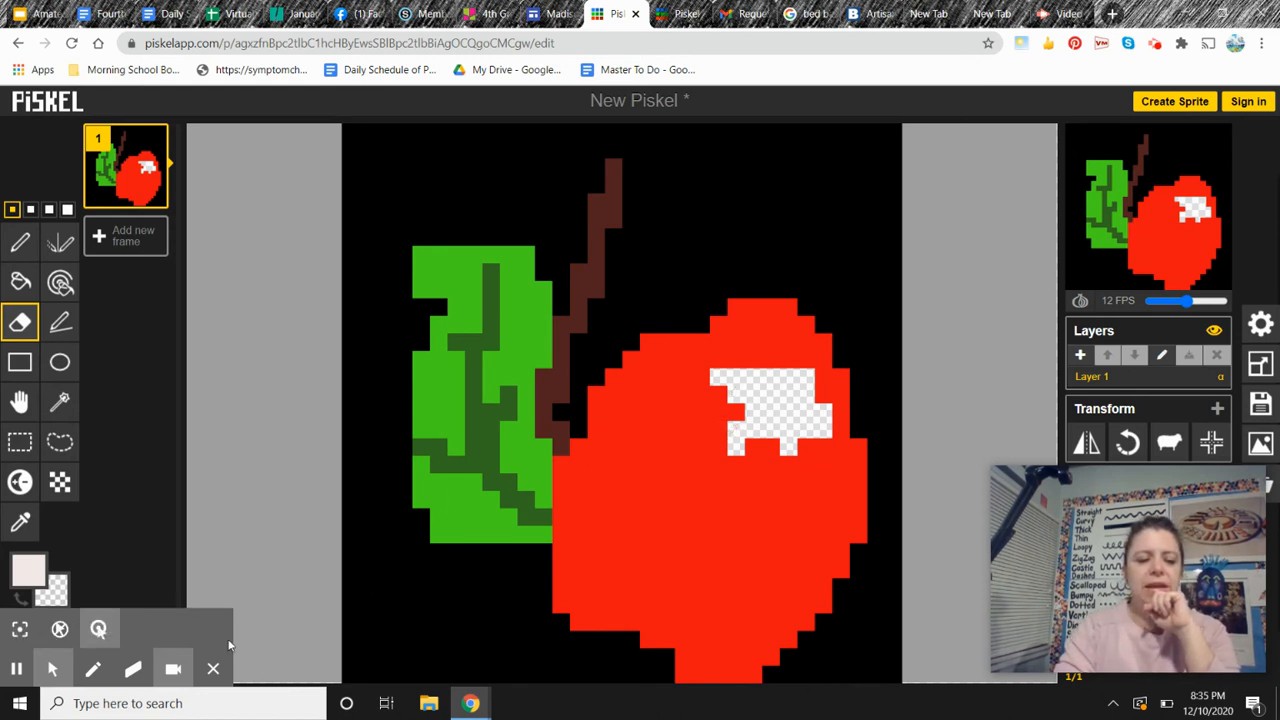
{"action": "left_click", "coordinate": [25, 674]}
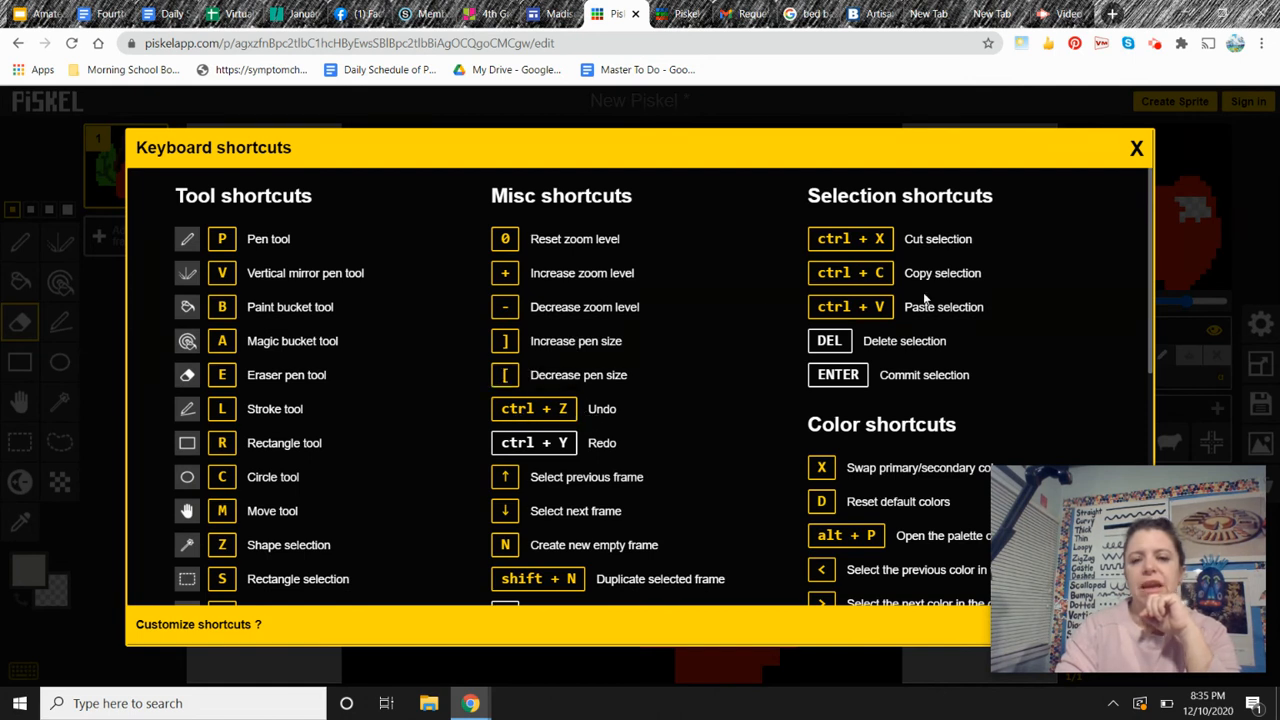
{"action": "left_click", "coordinate": [1137, 148]}
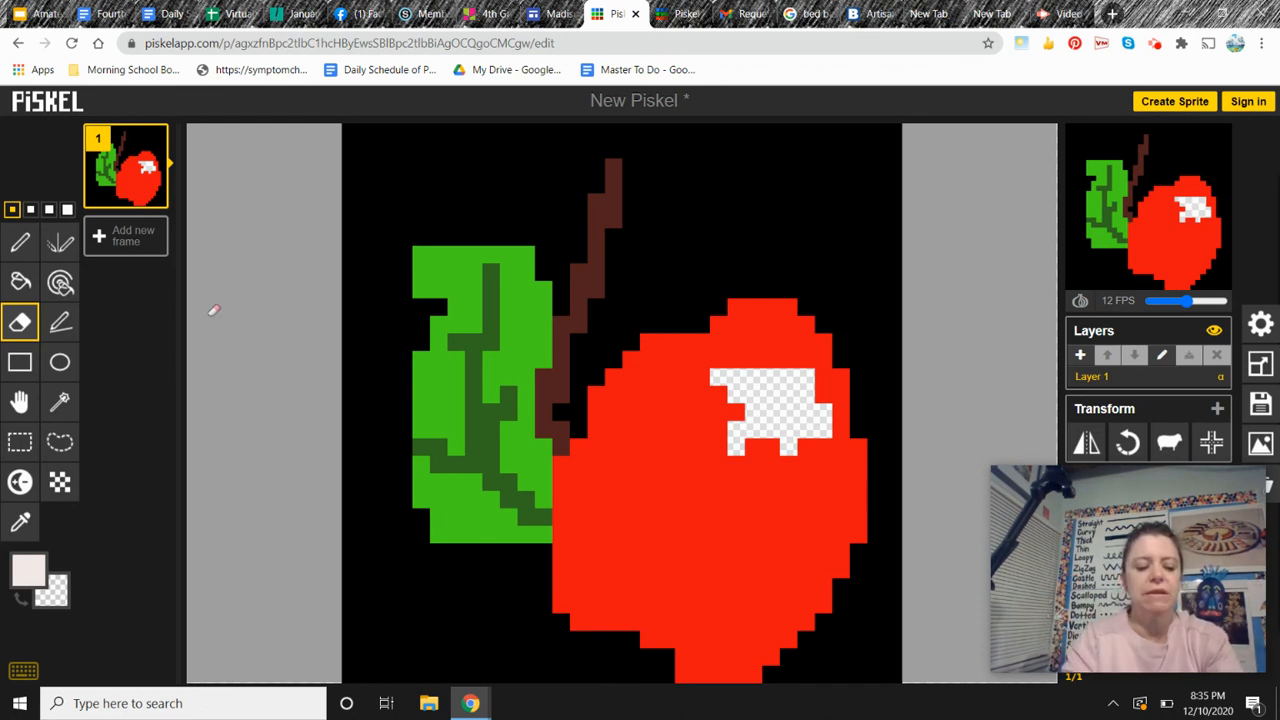
Undo the erasing on the apple and the off-white highlight stroke before it.
{"action": "key", "text": "o"}
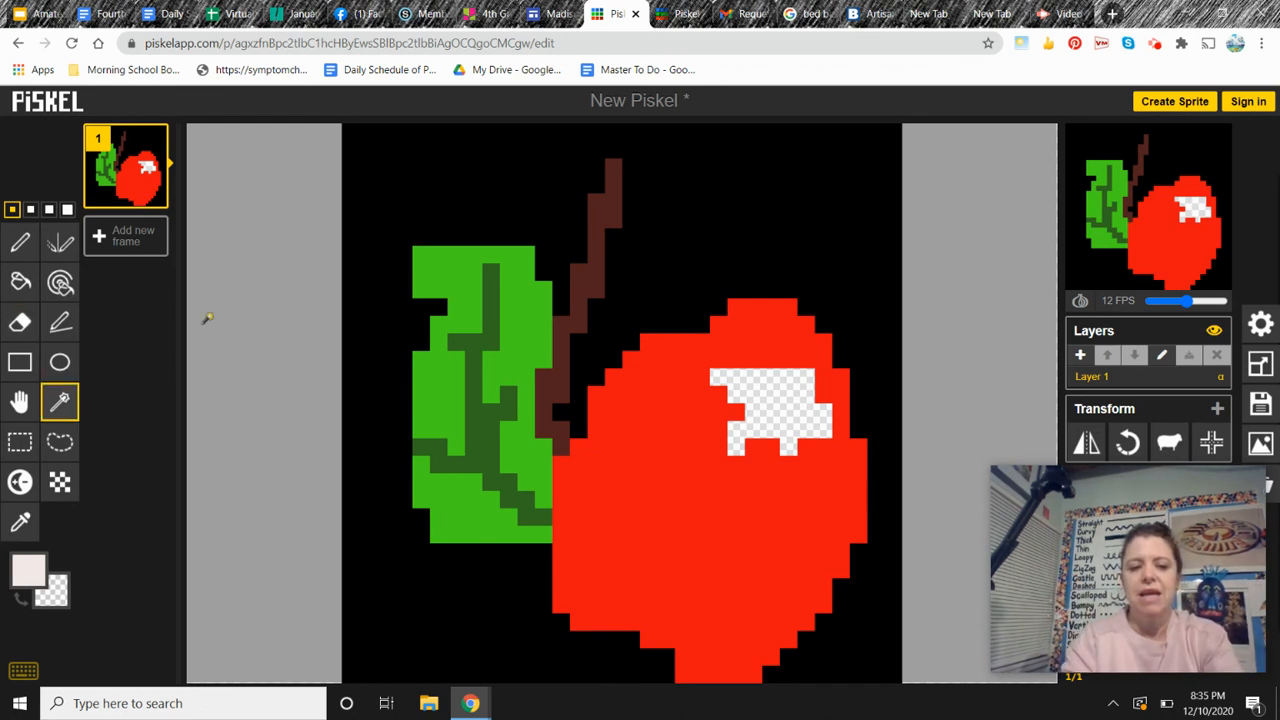
{"action": "key", "text": "ctrl+z"}
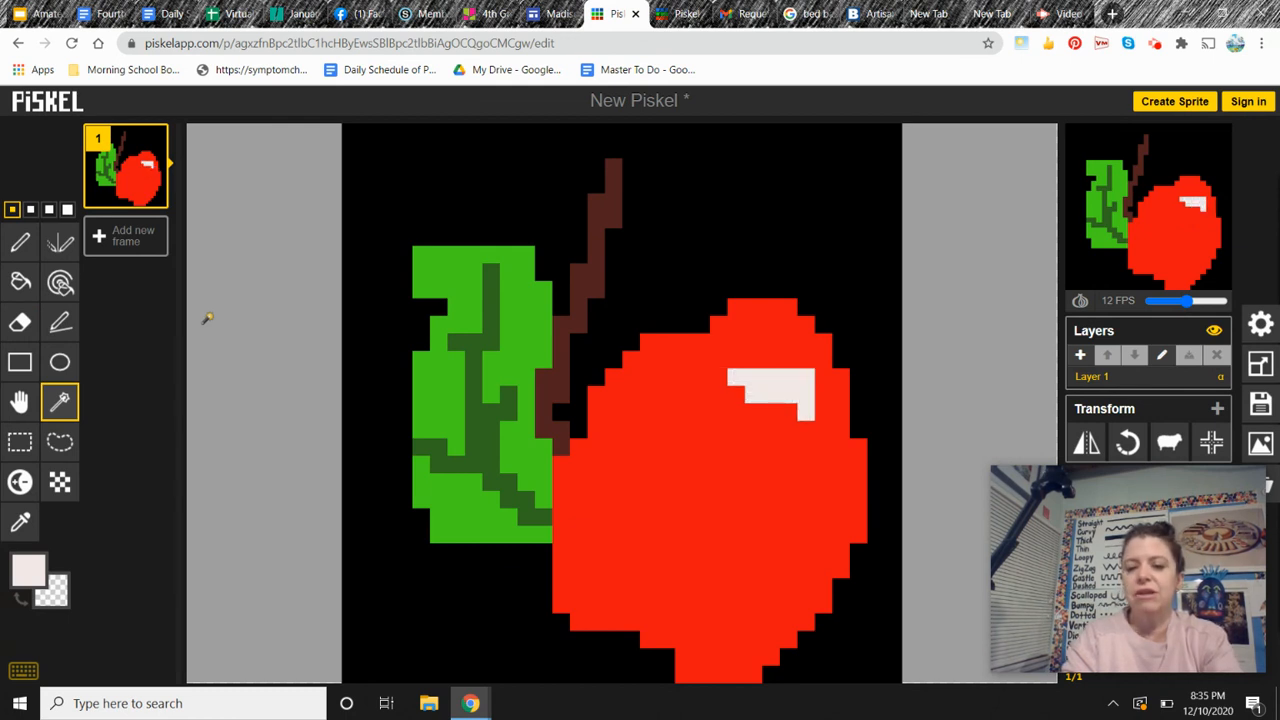
{"action": "key", "text": "ctrl+z"}
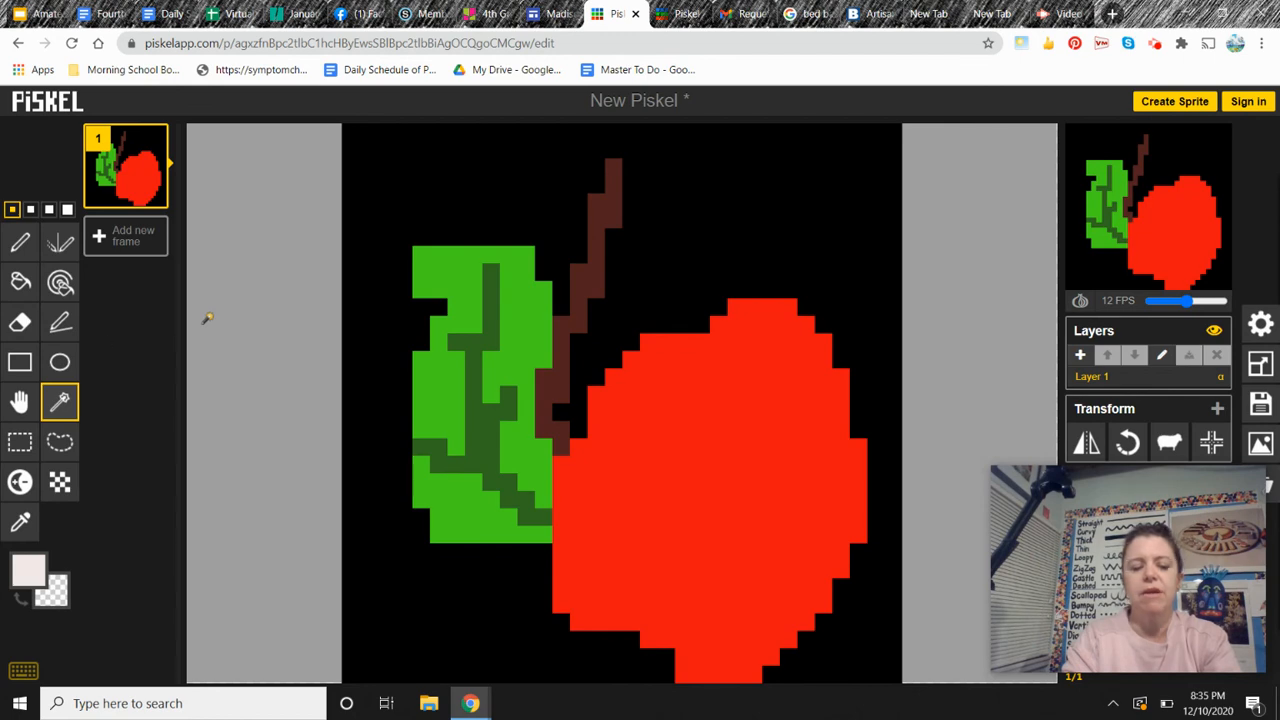
Check the keyboard shortcuts list again for the redo command and redo the off-white highlight on the apple.
{"action": "left_click", "coordinate": [24, 670]}
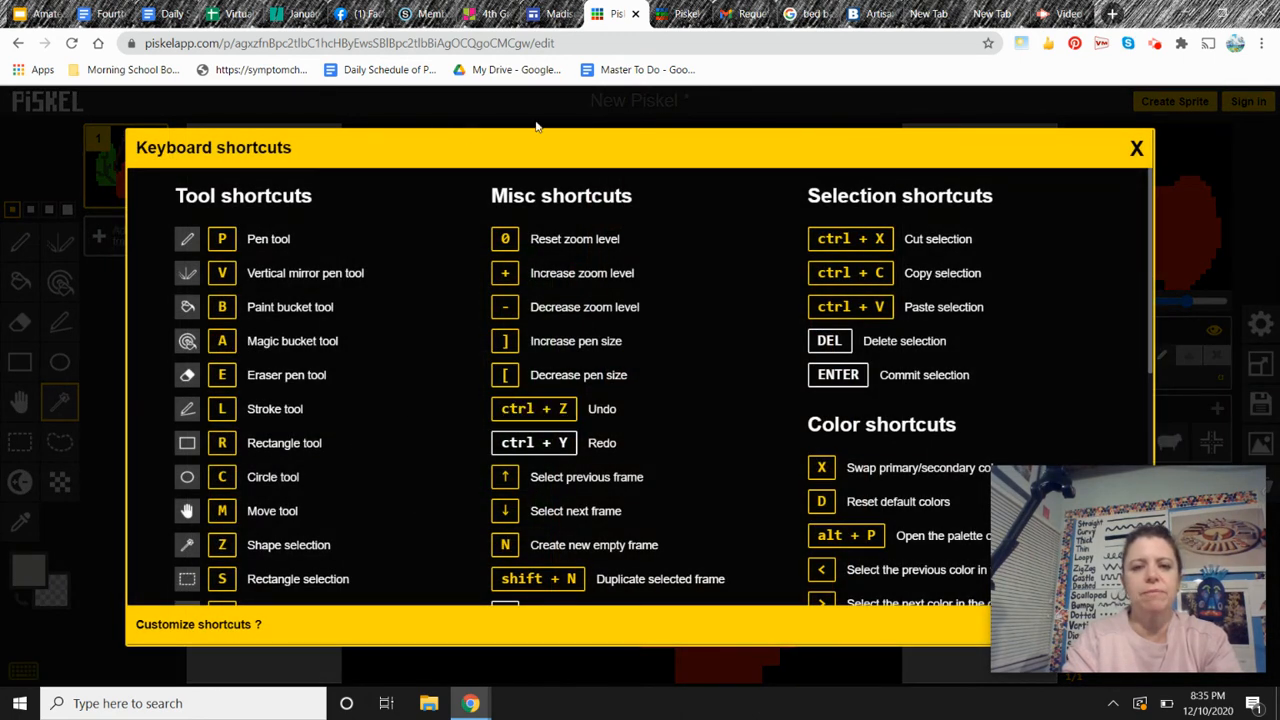
{"action": "left_click", "coordinate": [1137, 148]}
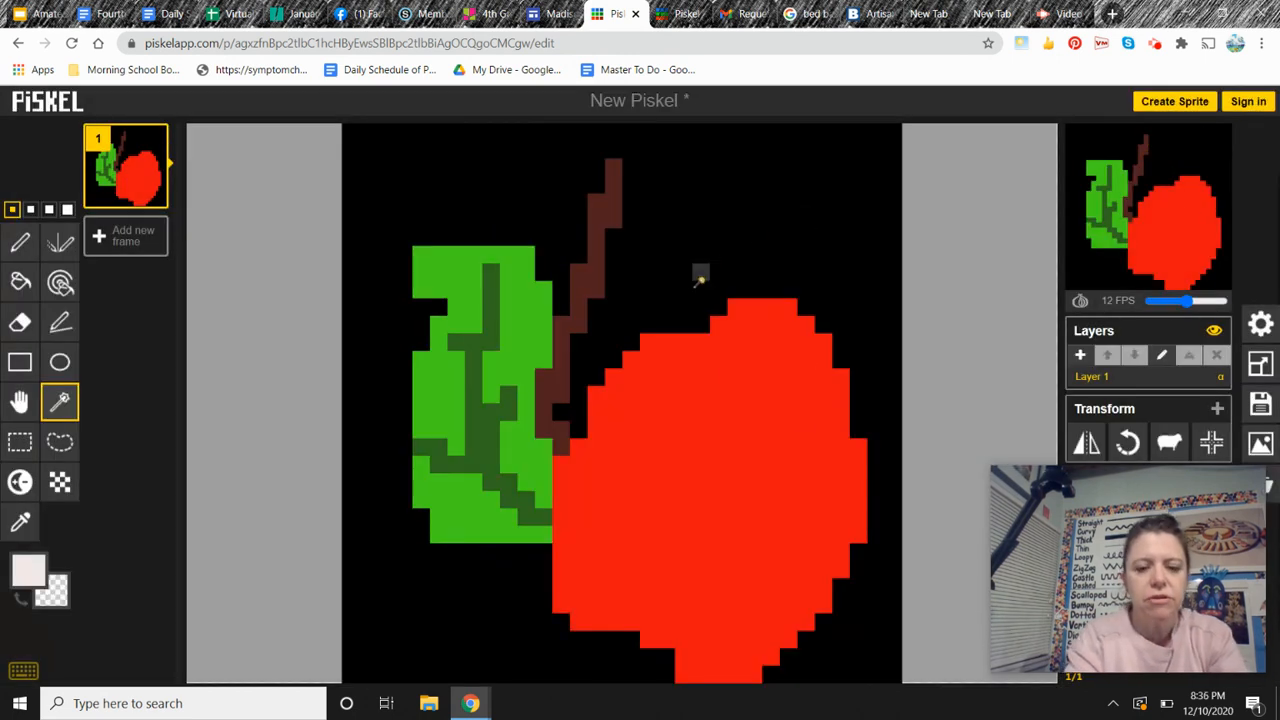
{"action": "key", "text": "ctrl+y"}
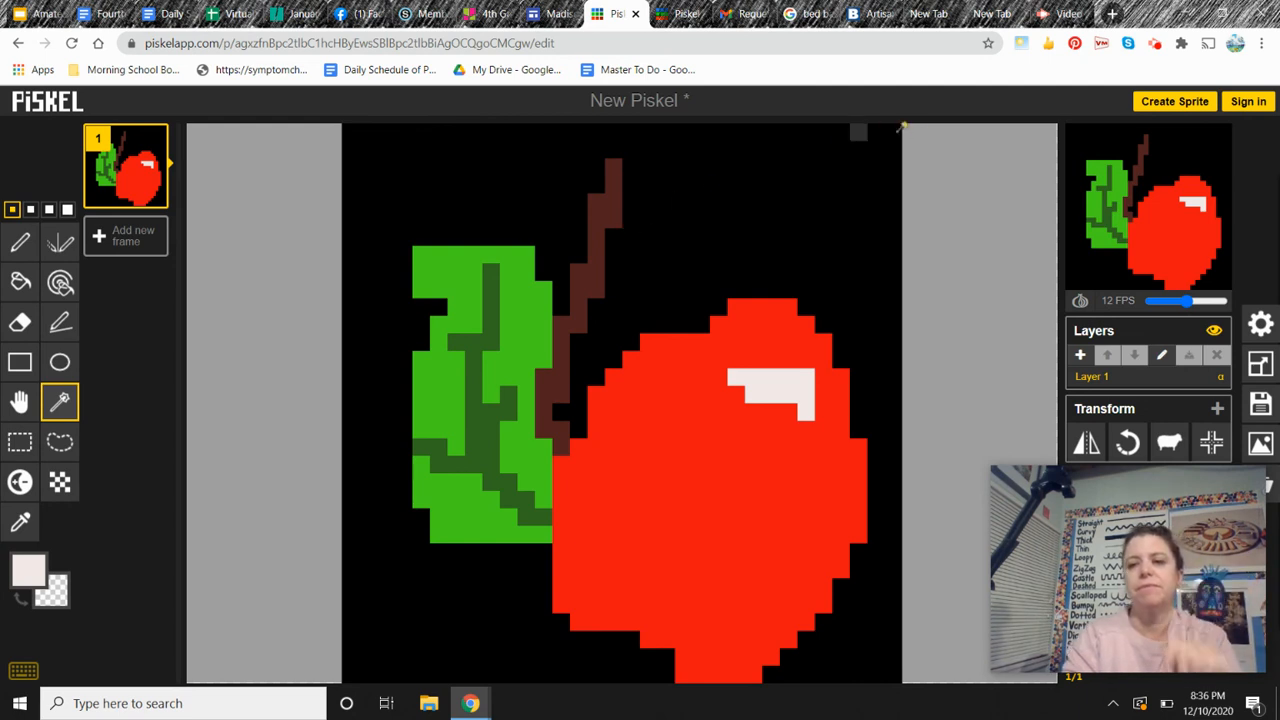
{"action": "mouse_move", "coordinate": [1133, 578]}
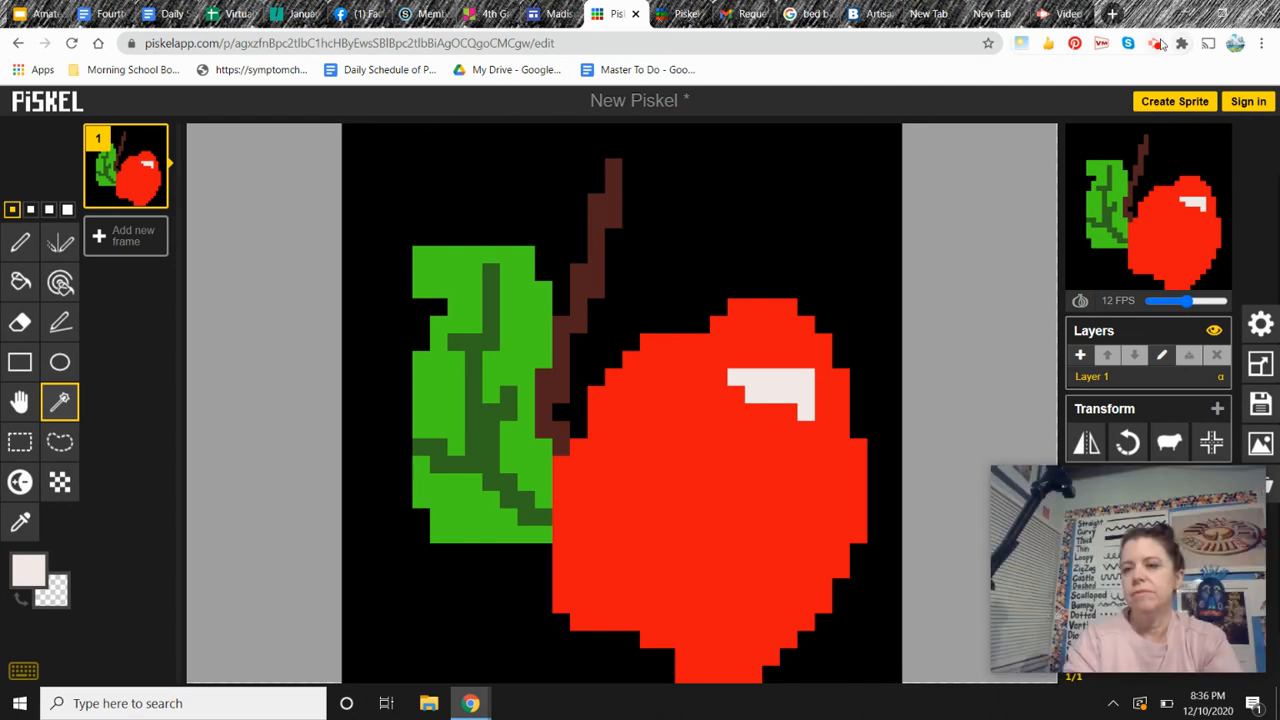